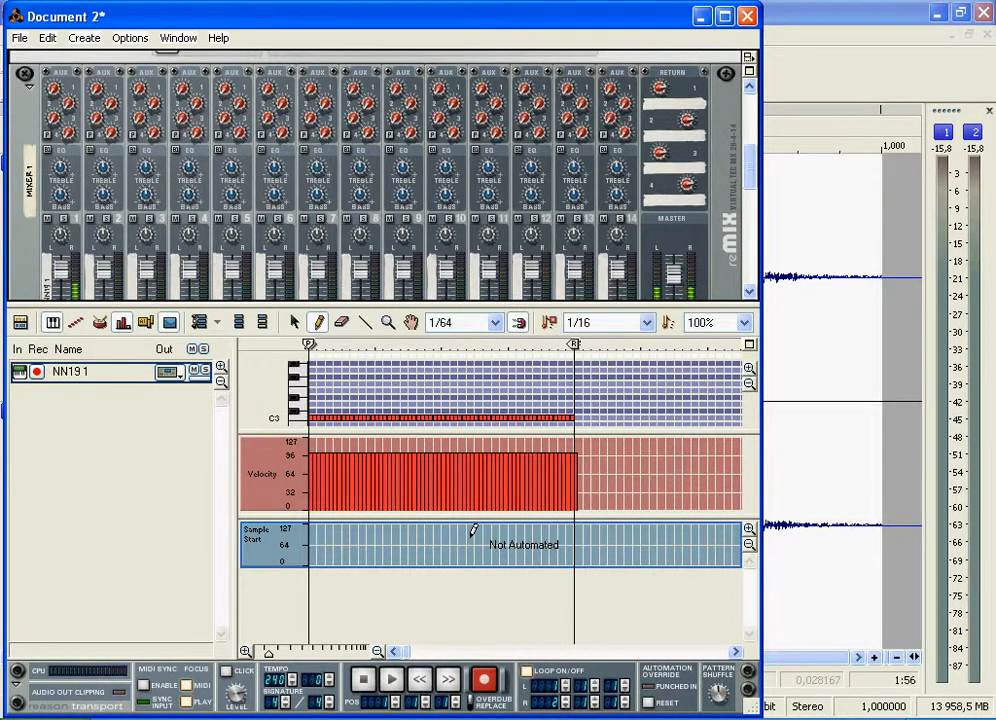
- Reveal the NN-19 sampler in the rack and play the loop while trying out its Sample Start knob
{"action": "left_click", "coordinate": [750, 529]}
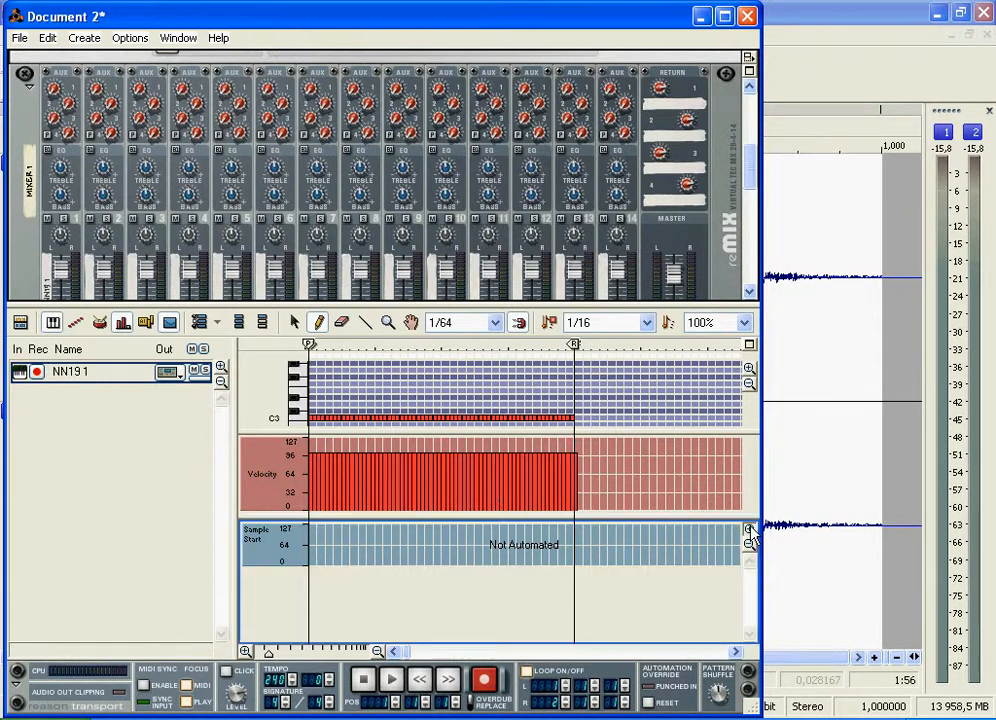
{"action": "left_click_drag", "start_coordinate": [600, 306], "coordinate": [600, 463]}
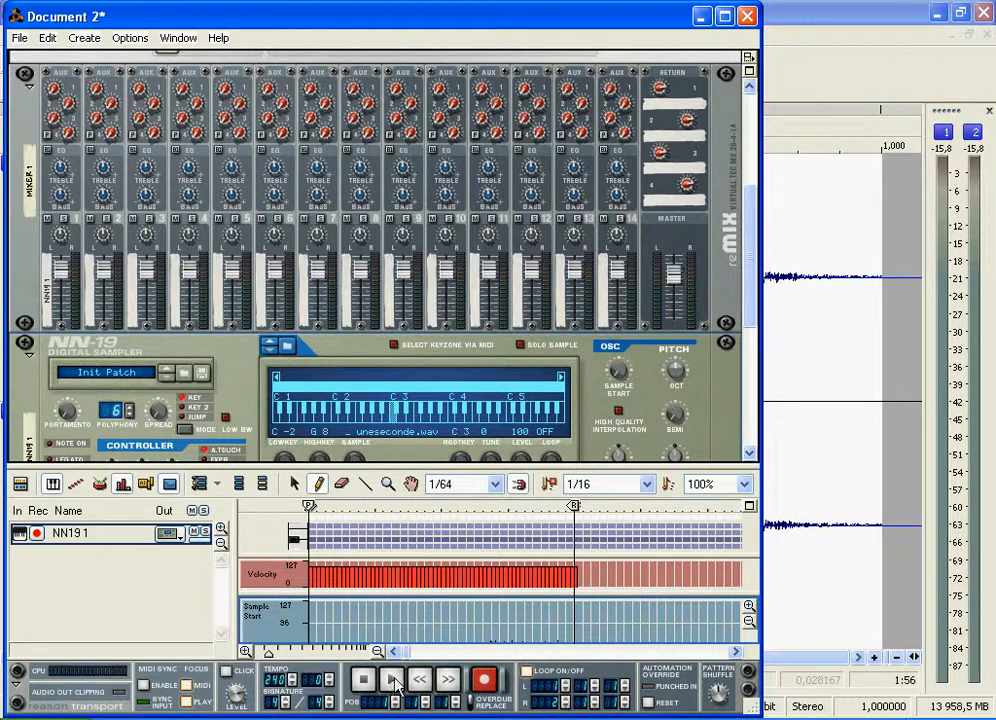
{"action": "key", "text": "space"}
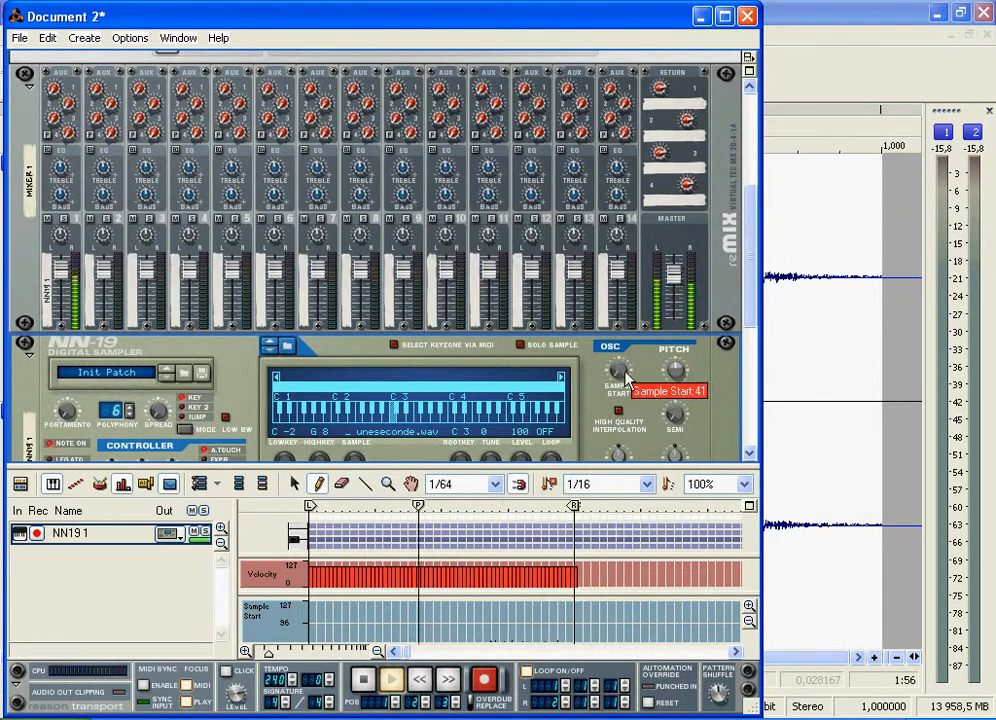
{"action": "key", "text": "space"}
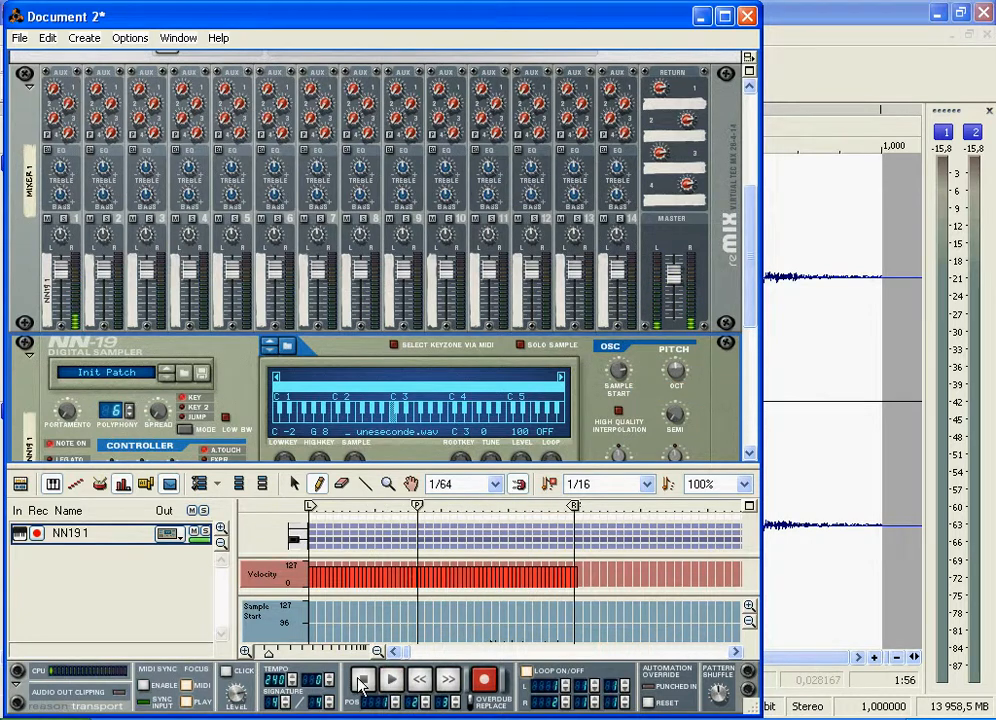
- Expand the sequencer to fill the window and enlarge the Sample Start lane so the whole loop and value range fit
{"action": "left_click_drag", "start_coordinate": [605, 467], "coordinate": [564, 362]}
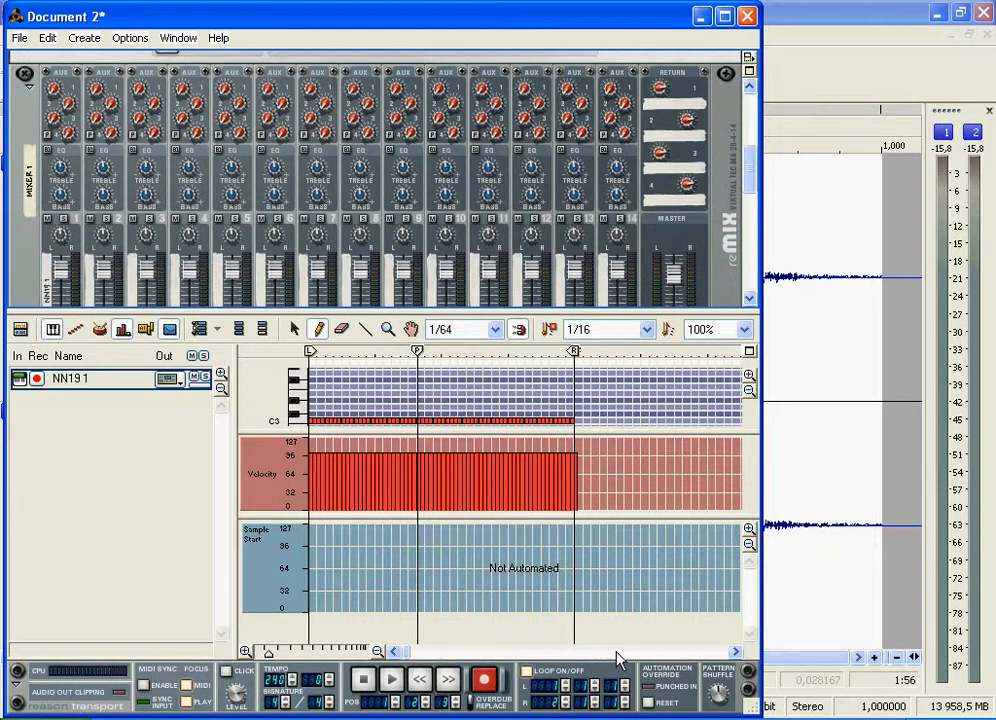
{"action": "left_click", "coordinate": [748, 531]}
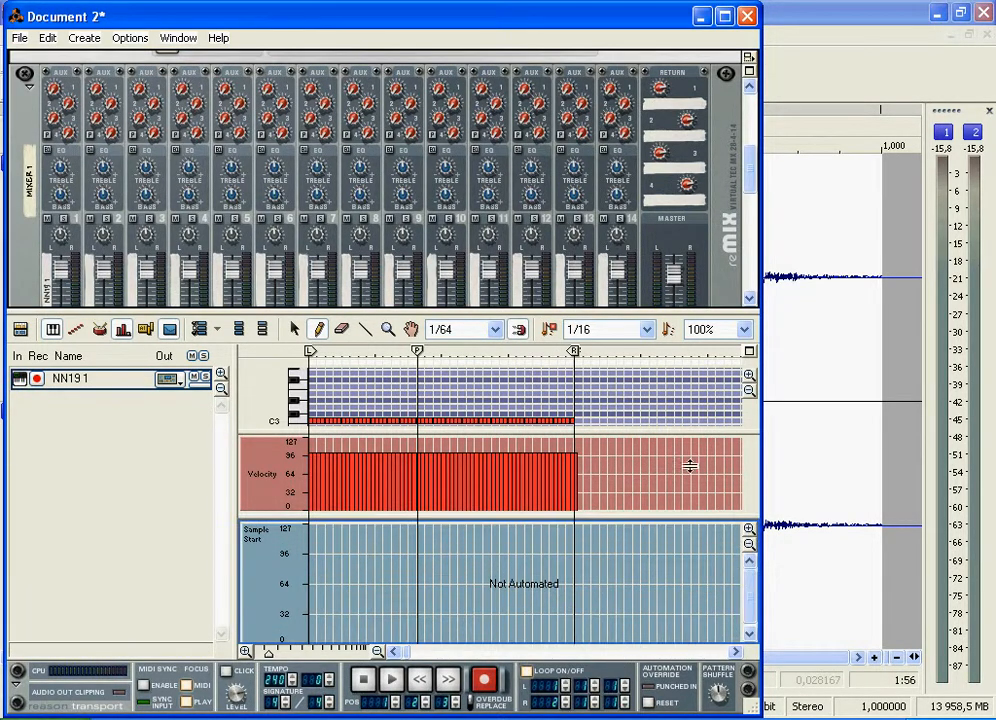
{"action": "left_click", "coordinate": [749, 58]}
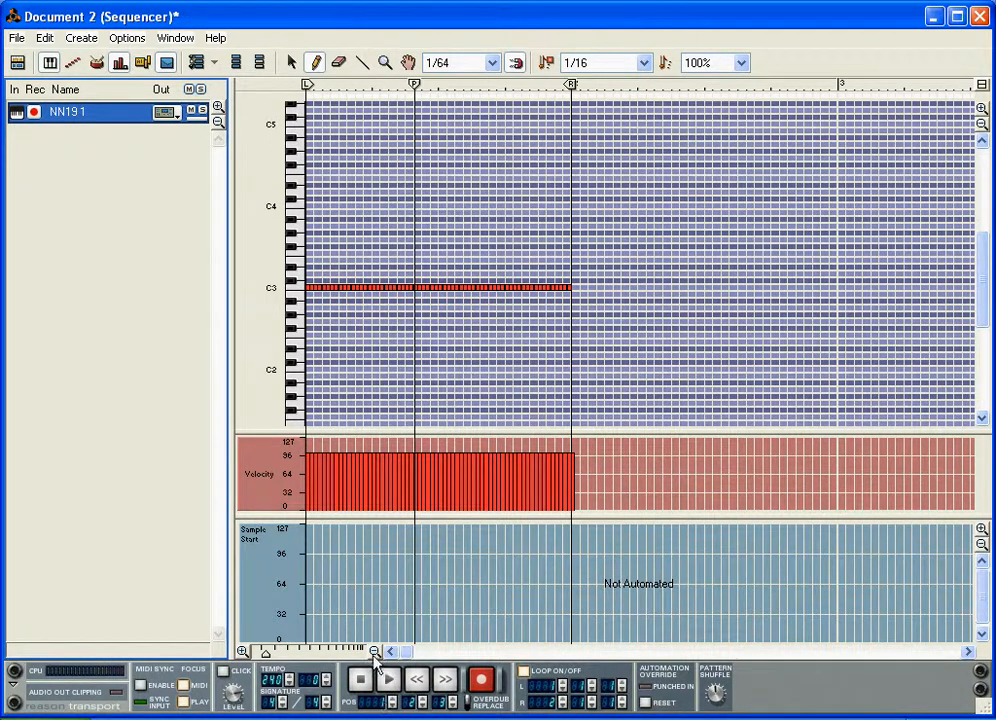
{"action": "left_click_drag", "start_coordinate": [265, 651], "coordinate": [258, 651]}
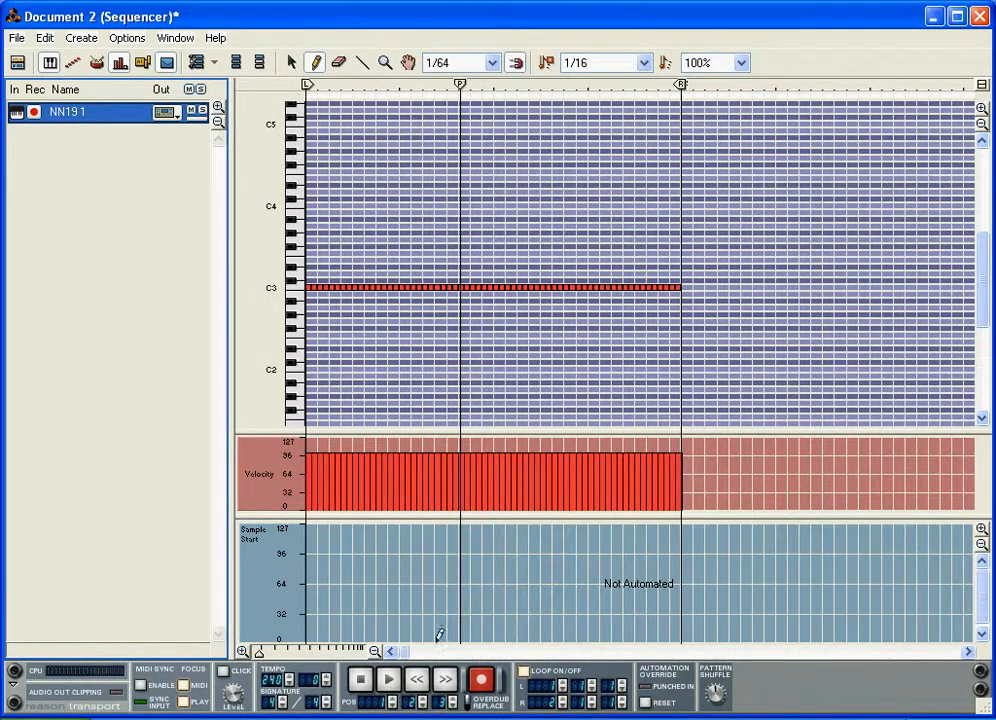
{"action": "left_click_drag", "start_coordinate": [728, 516], "coordinate": [727, 329]}
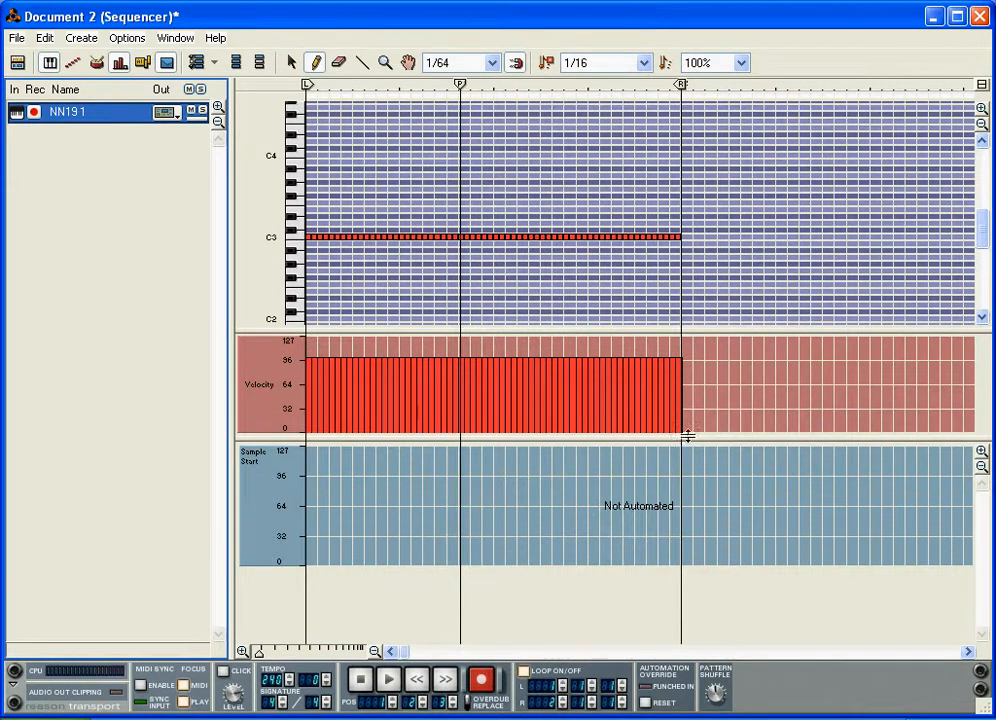
{"action": "left_click_drag", "start_coordinate": [687, 440], "coordinate": [744, 393]}
{"action": "left_click", "coordinate": [982, 402]}
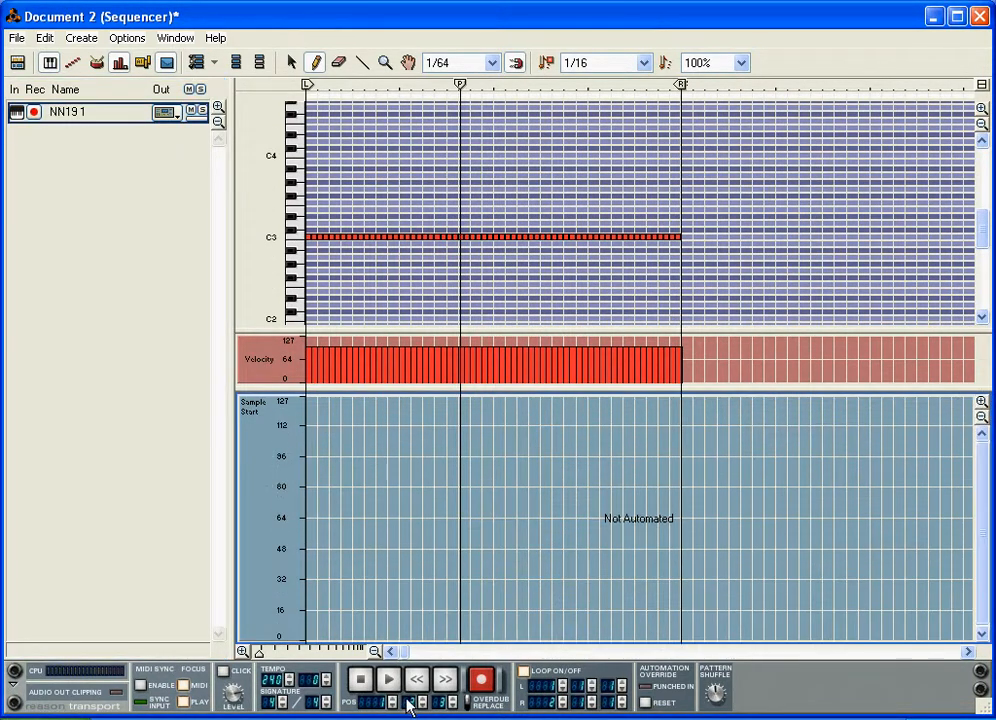
{"action": "left_click_drag", "start_coordinate": [983, 557], "coordinate": [980, 583]}
{"action": "left_click_drag", "start_coordinate": [261, 655], "coordinate": [256, 656]}
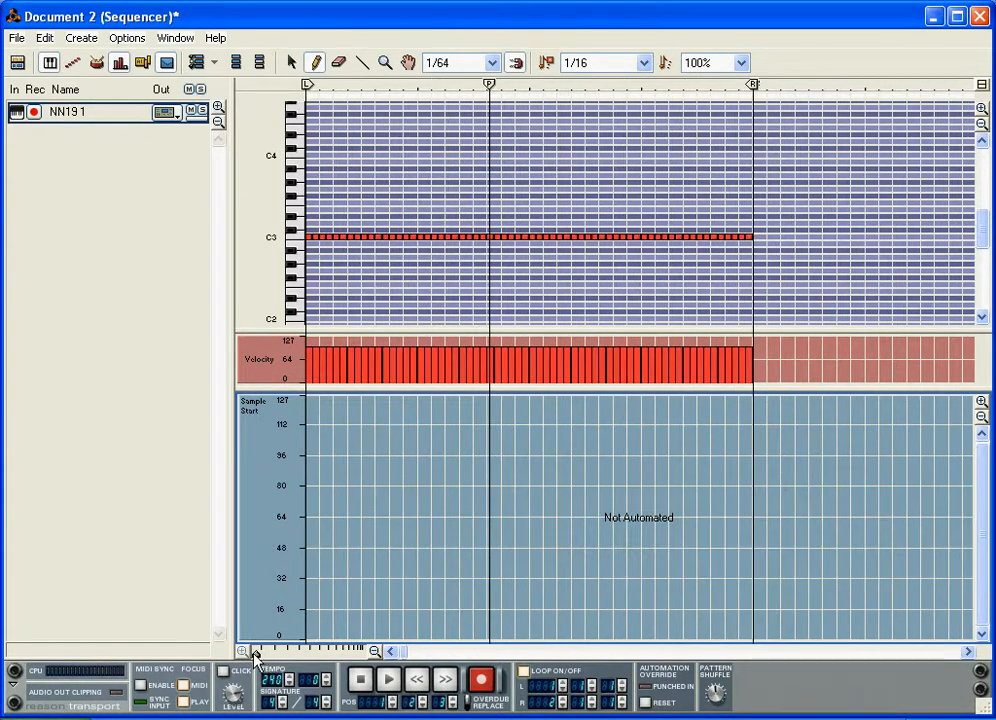
- Play the loop briefly and return the playback position to the loop start
{"action": "left_click", "coordinate": [363, 684]}
{"action": "left_click", "coordinate": [389, 680]}
{"action": "left_click", "coordinate": [362, 682]}
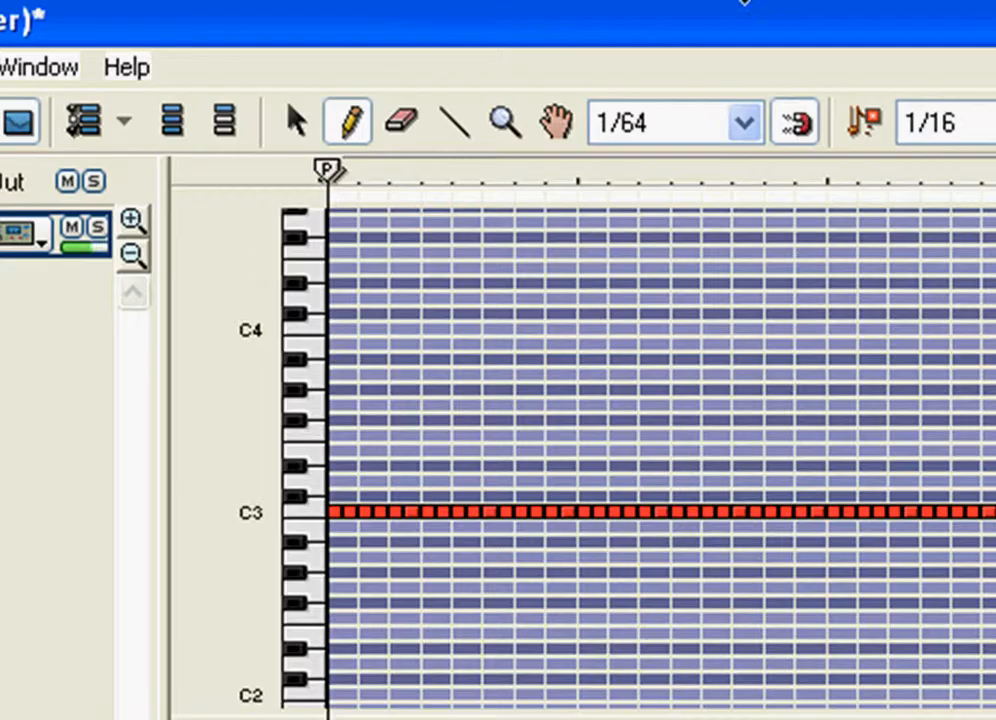
- Try a snapped Line tool ramp in the Sample Start lane from 0 to about 58 at mid-loop, and undo it
{"action": "left_click", "coordinate": [455, 130]}
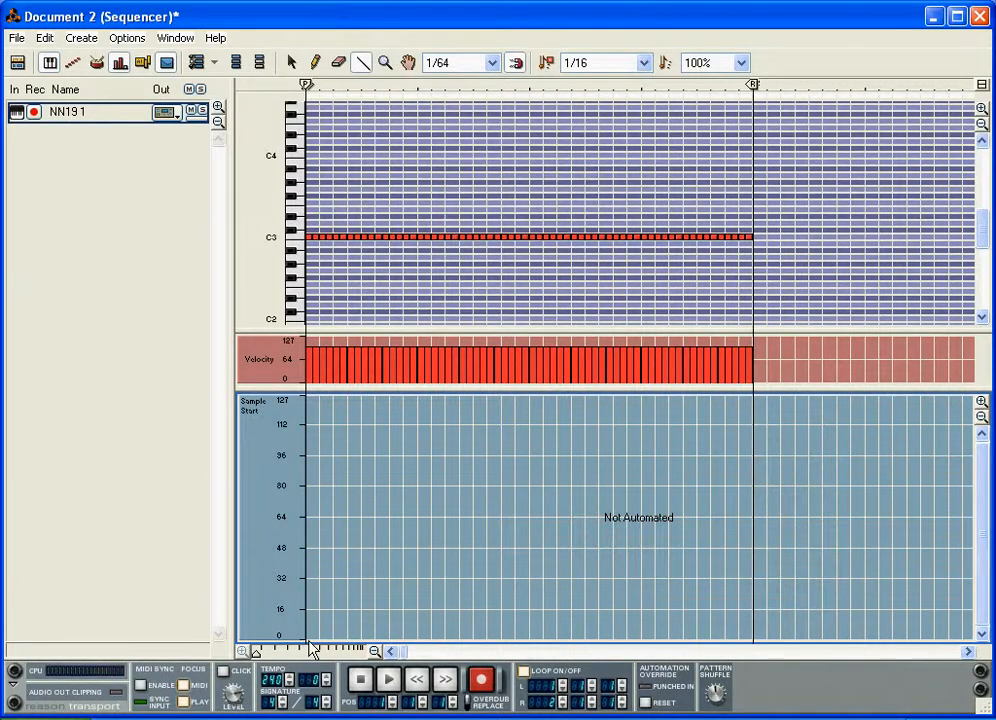
{"action": "mouse_move", "coordinate": [306, 637]}
{"action": "left_mouse_down"}
{"action": "mouse_move", "coordinate": [747, 391]}
{"action": "mouse_move", "coordinate": [535, 528]}
{"action": "left_mouse_up"}
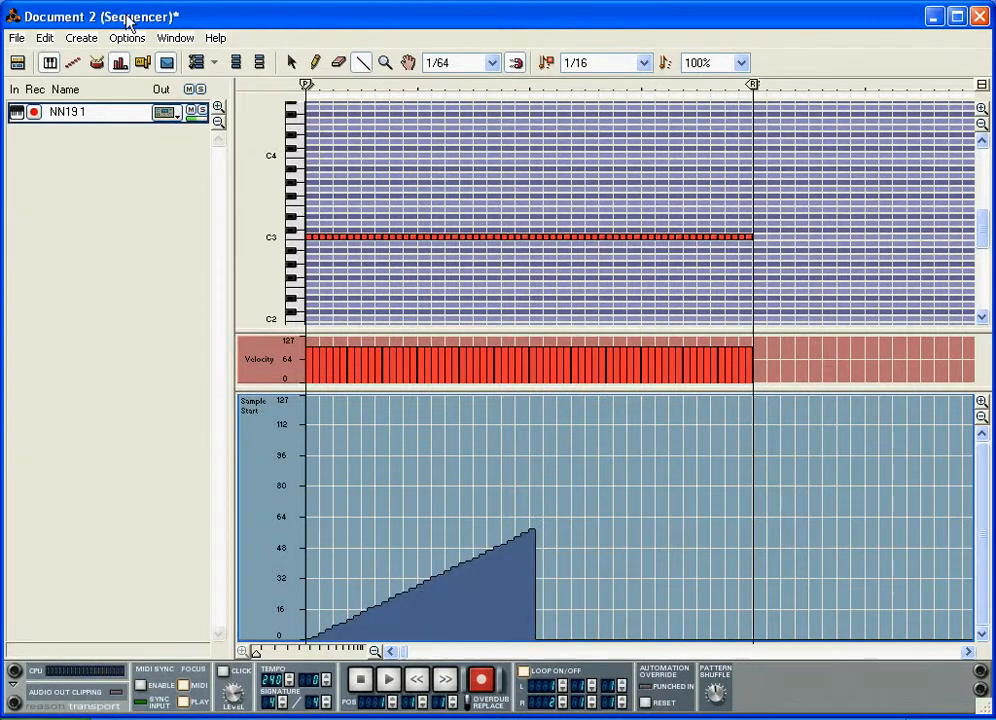
{"action": "left_click", "coordinate": [46, 38]}
{"action": "left_click", "coordinate": [70, 60]}
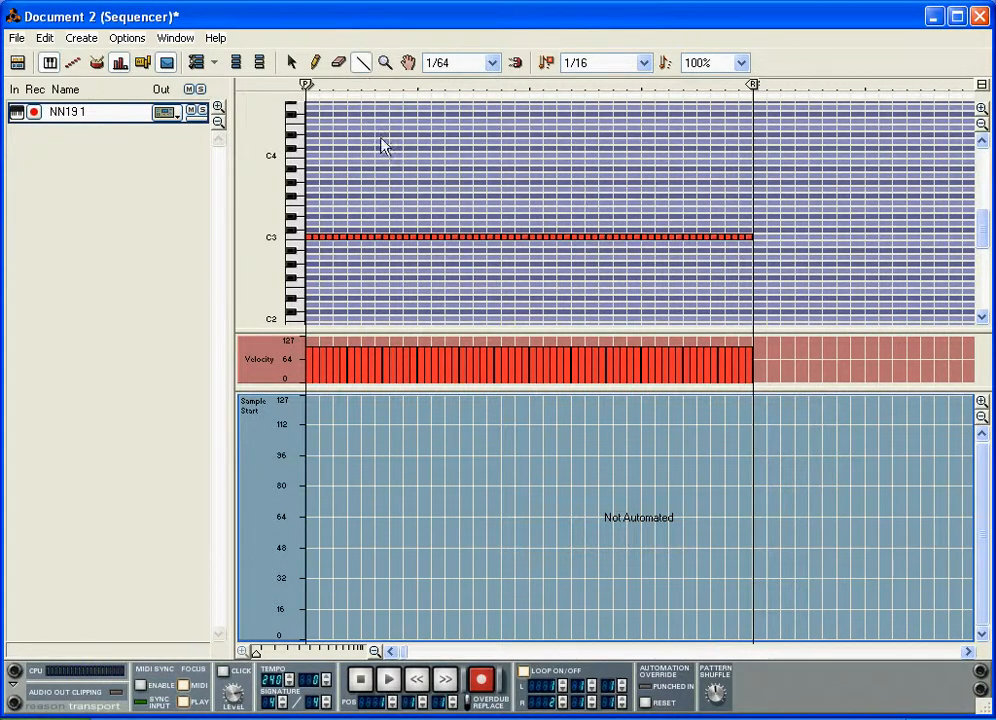
- With snapping off, draw a straight Sample Start line from 0 to 127 across the loop and play it back
{"action": "mouse_move", "coordinate": [305, 638]}
{"action": "left_mouse_down"}
{"action": "mouse_move", "coordinate": [602, 462]}
{"action": "mouse_move", "coordinate": [753, 396]}
{"action": "left_mouse_up"}
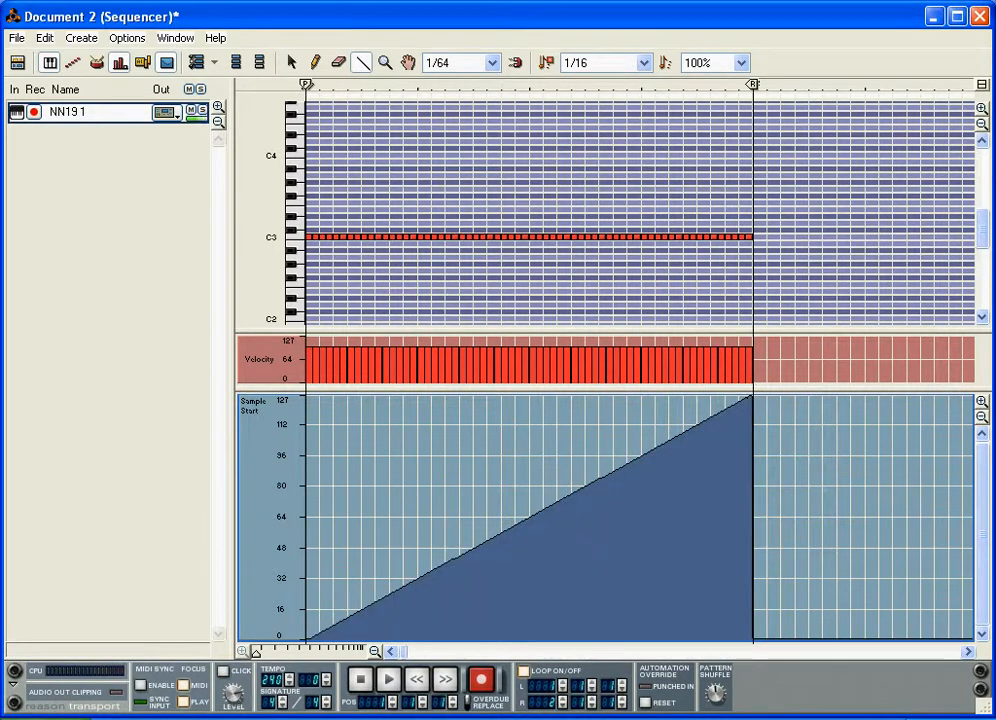
{"action": "left_click", "coordinate": [390, 688]}
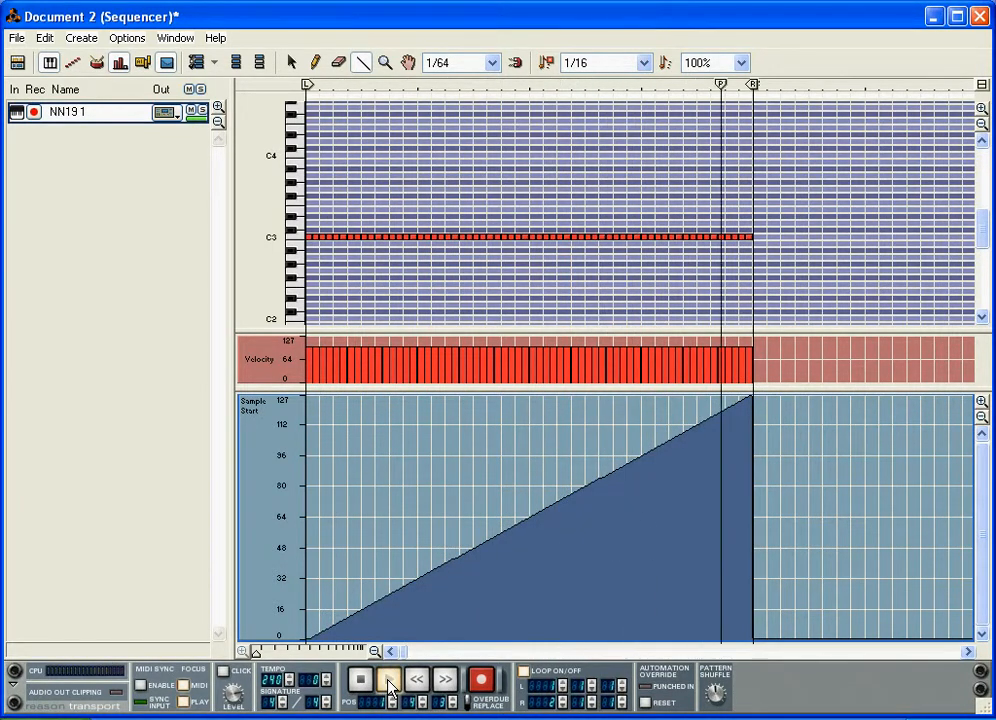
{"action": "left_click", "coordinate": [361, 683]}
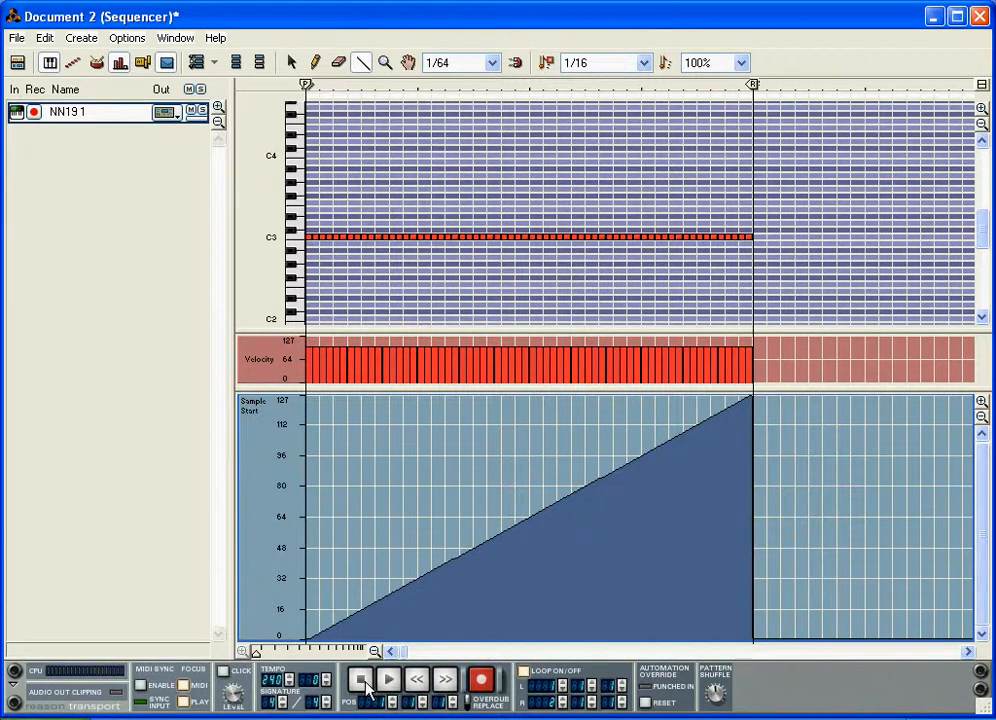
- Replay the loop and redraw the first third of the Sample Start ramp, rising from about 10 to about 44
{"action": "key", "text": "space"}
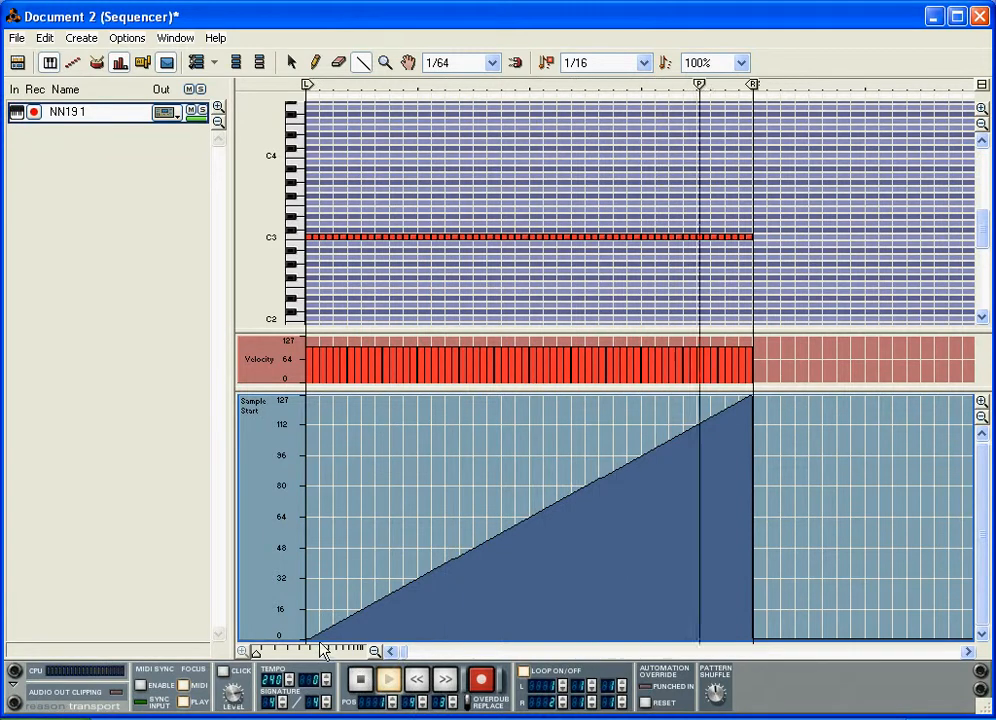
{"action": "mouse_move", "coordinate": [312, 630]}
{"action": "left_mouse_down"}
{"action": "mouse_move", "coordinate": [369, 590]}
{"action": "mouse_move", "coordinate": [454, 557]}
{"action": "left_mouse_up"}
{"action": "left_click", "coordinate": [366, 681]}
{"action": "left_click", "coordinate": [368, 683]}
{"action": "left_click_drag", "start_coordinate": [342, 602], "coordinate": [462, 554]}
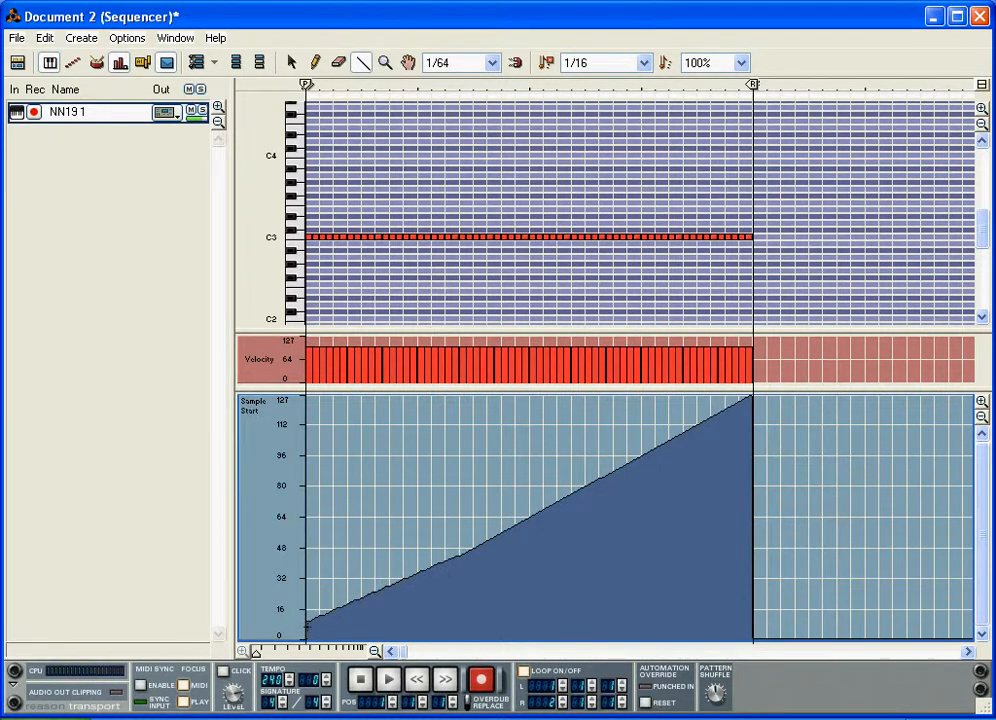
- Redraw the Sample Start automation as a gradually flattening rise from about 10 at the loop start to about 103 at its end
{"action": "left_click", "coordinate": [415, 652]}
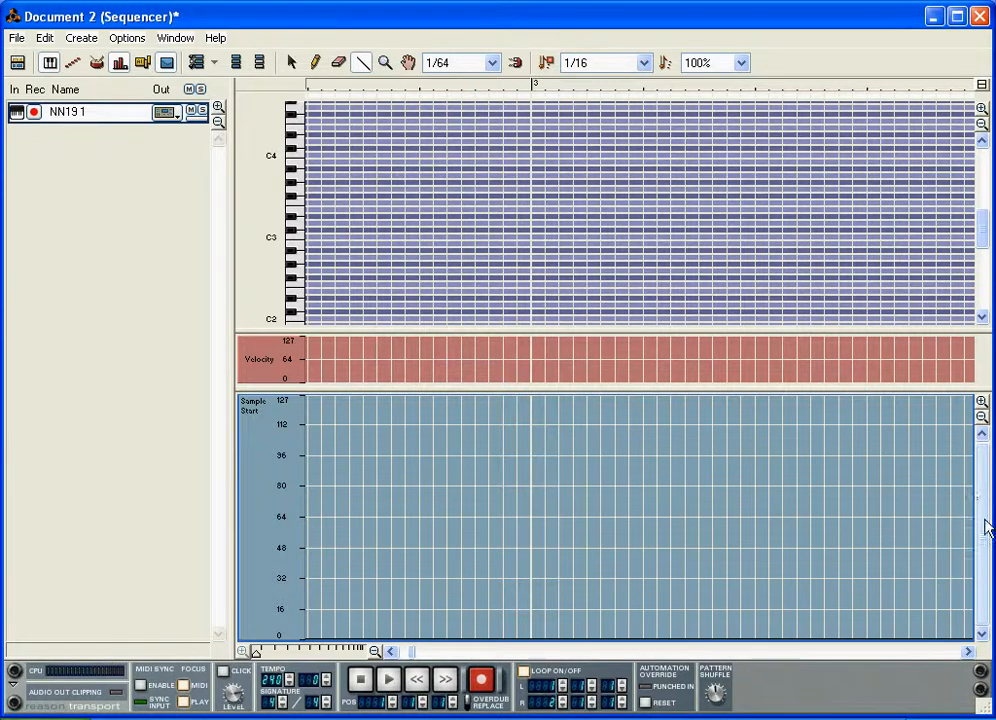
{"action": "left_click", "coordinate": [392, 653]}
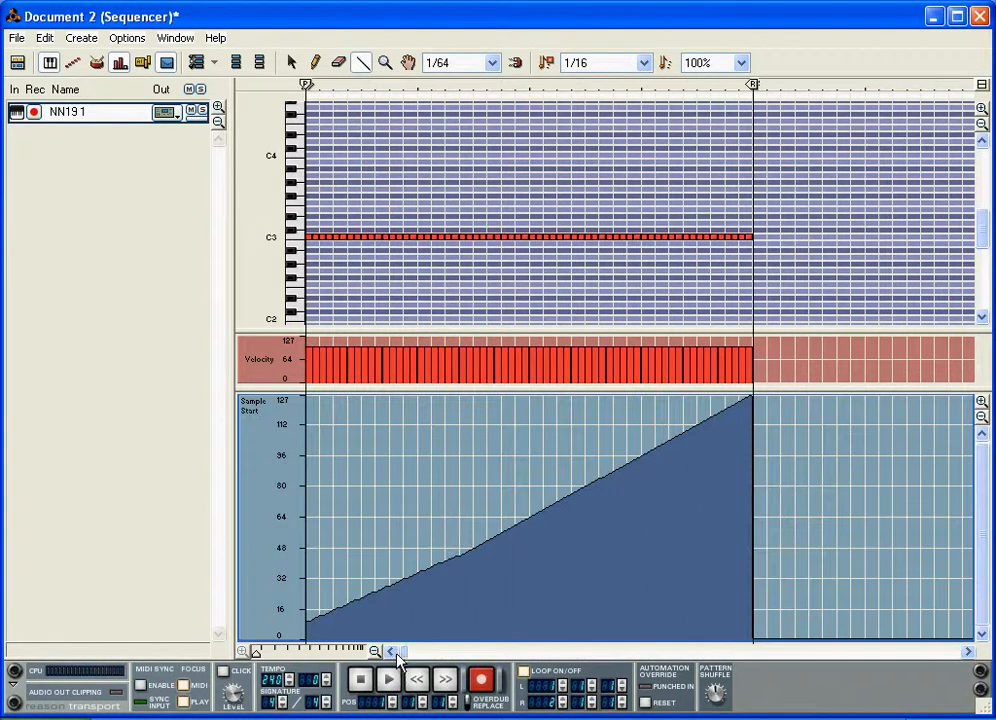
{"action": "left_click_drag", "start_coordinate": [305, 620], "coordinate": [754, 440]}
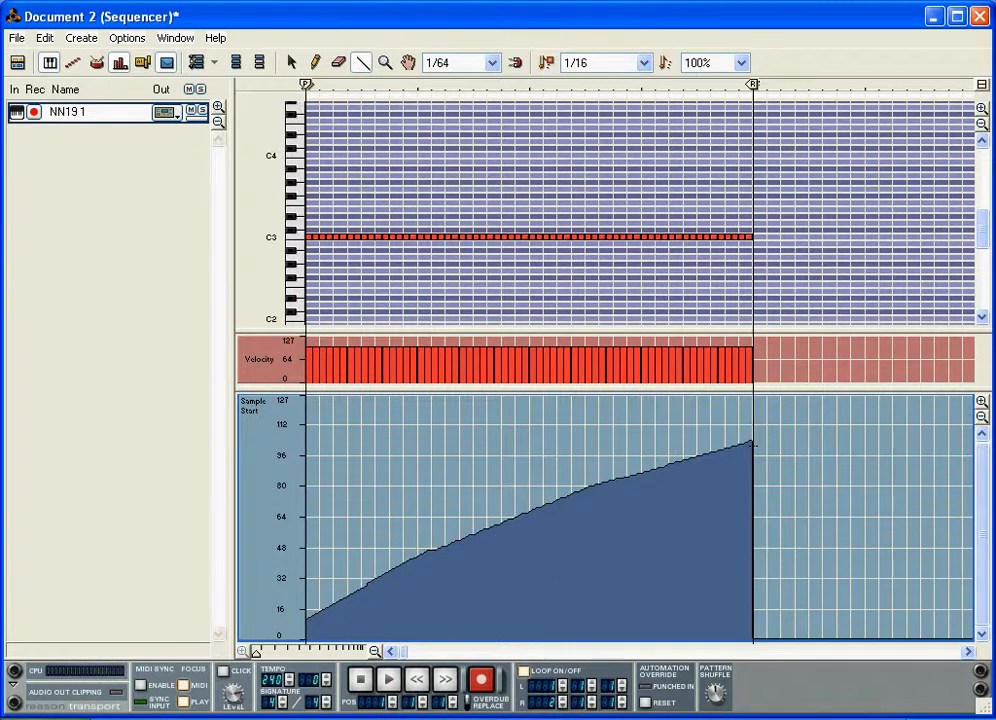
- Play the loop several times to listen to the reshaped Sample Start automation, and return to the loop start
{"action": "left_click", "coordinate": [389, 680]}
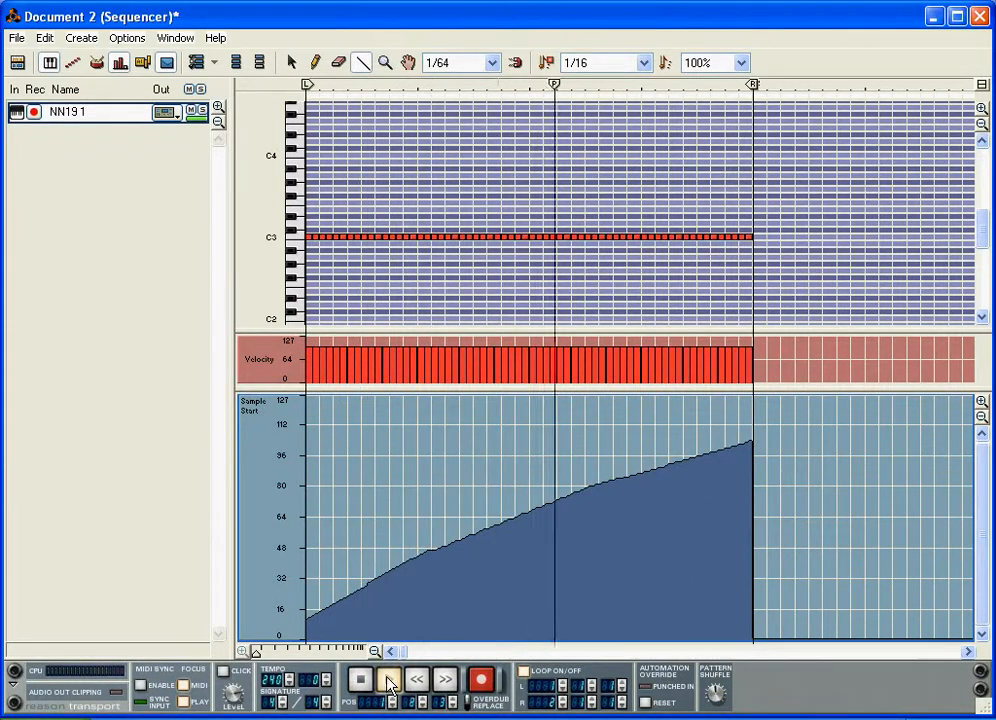
{"action": "left_click", "coordinate": [365, 685]}
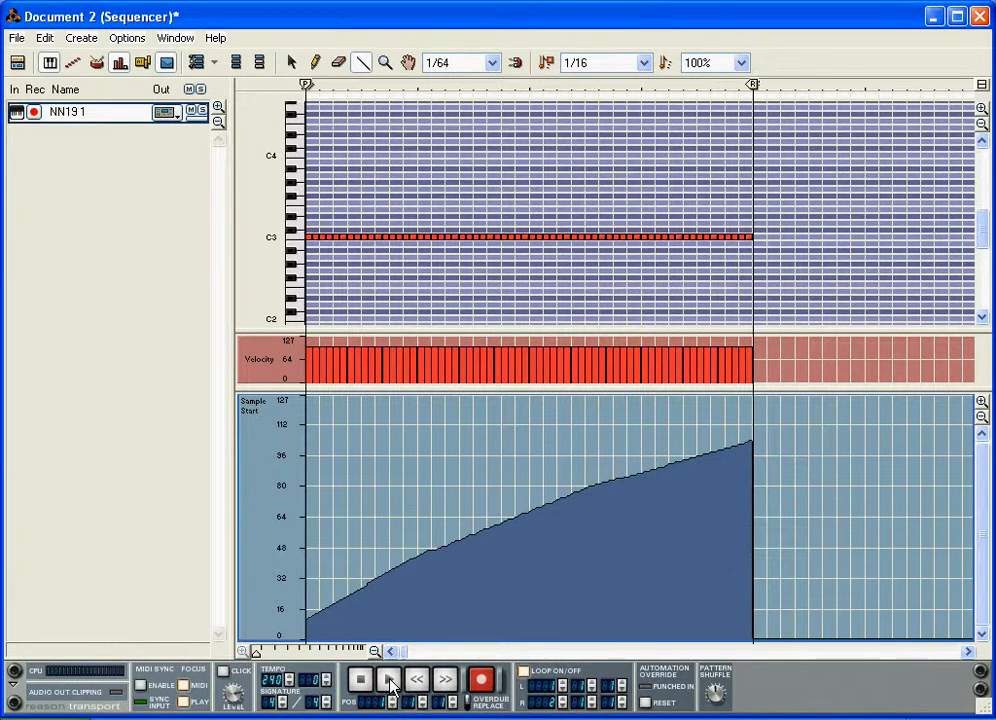
{"action": "left_click", "coordinate": [391, 686]}
{"action": "left_click", "coordinate": [358, 684]}
{"action": "left_click", "coordinate": [391, 683]}
{"action": "left_click", "coordinate": [362, 684]}
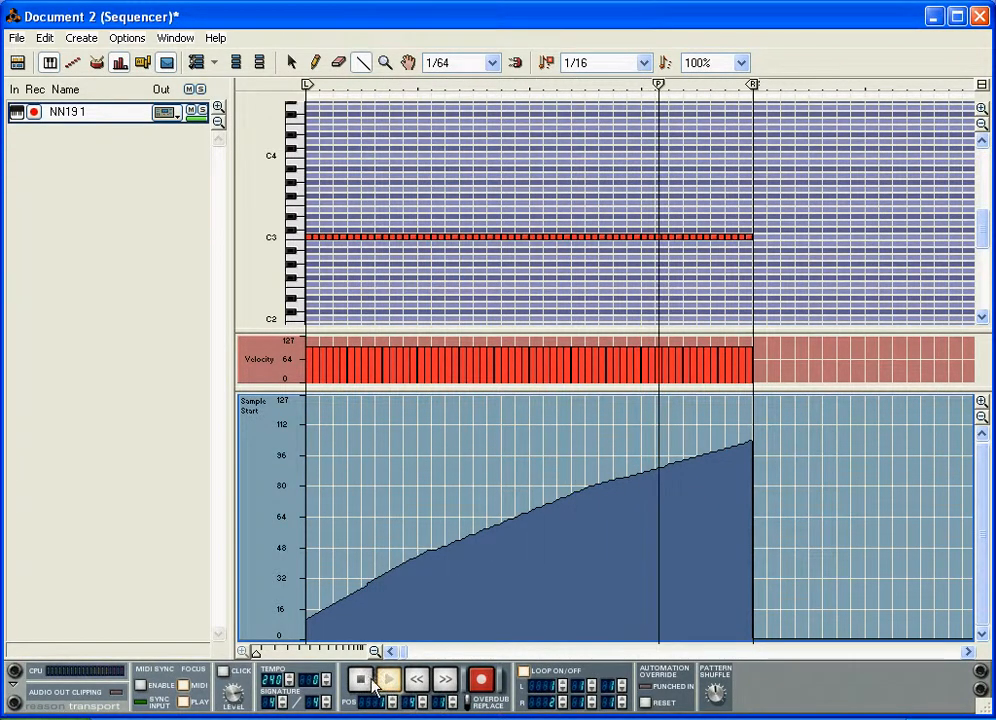
{"action": "left_click", "coordinate": [362, 684]}
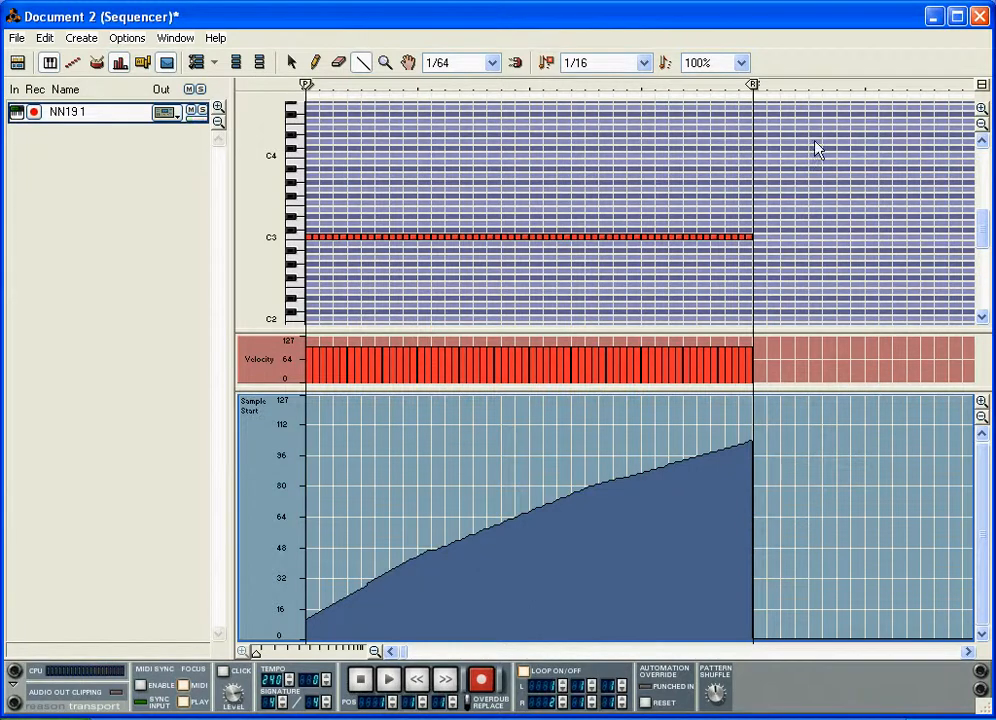
- Open the recent song unesecondetimestretch1.rns and close Document 2
{"action": "left_click", "coordinate": [17, 38]}
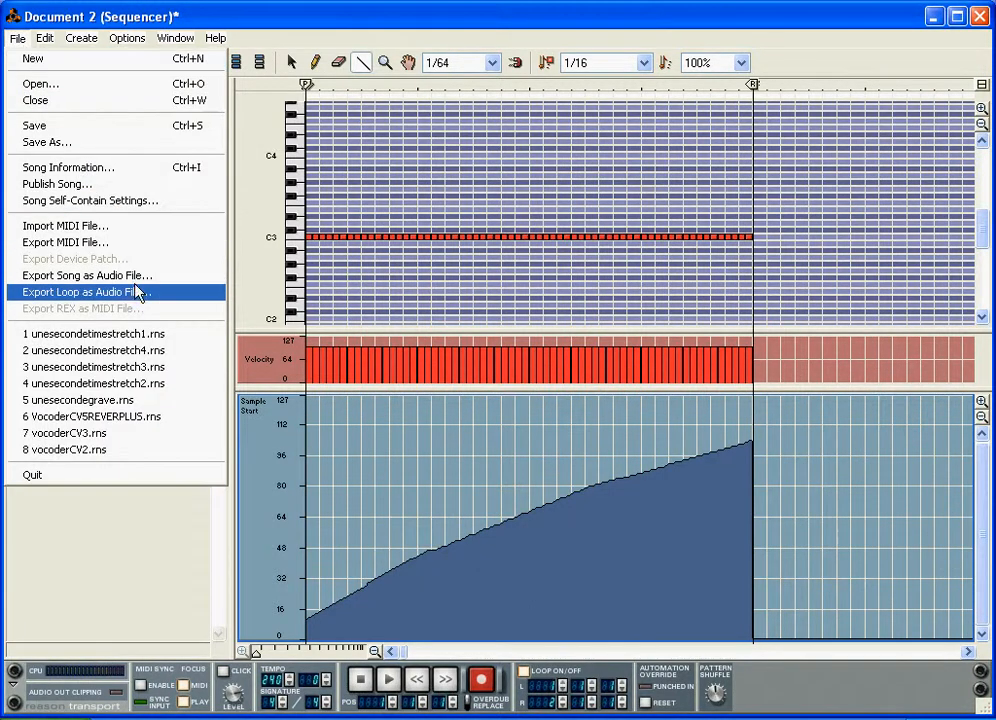
{"action": "left_click", "coordinate": [148, 341]}
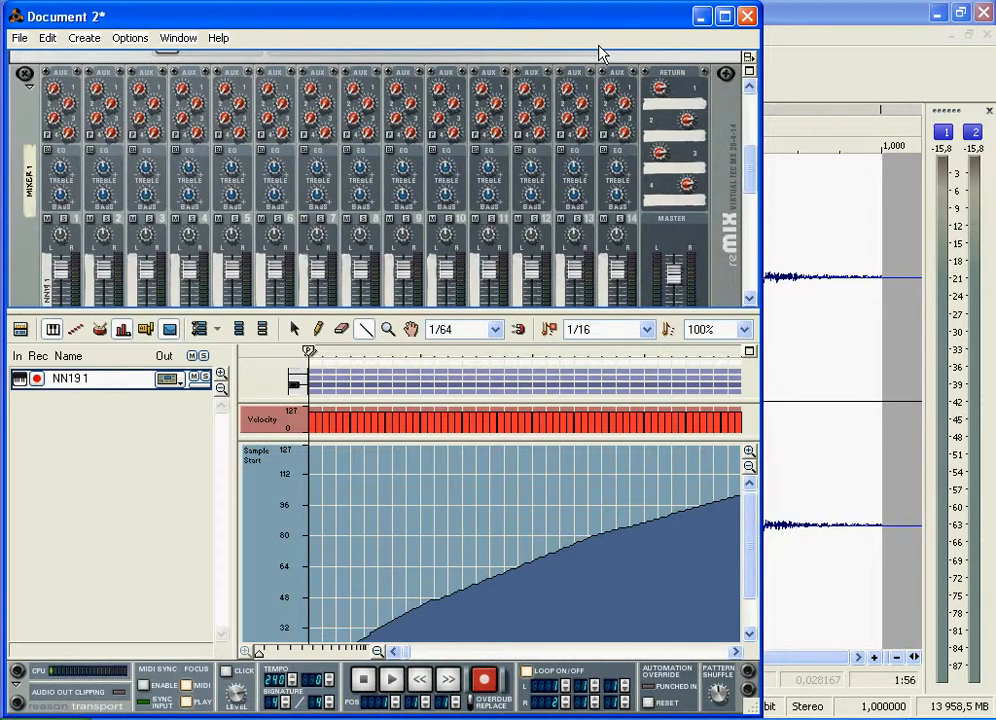
{"action": "left_click_drag", "start_coordinate": [310, 16], "coordinate": [319, 72]}
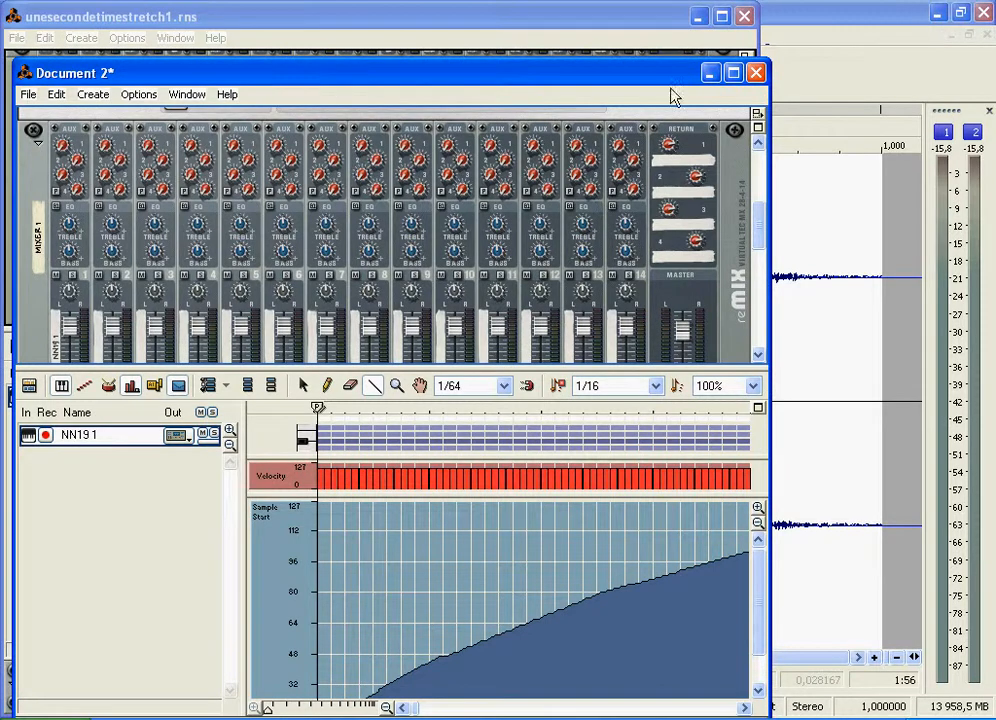
{"action": "left_click", "coordinate": [756, 73]}
{"action": "left_click", "coordinate": [390, 442]}
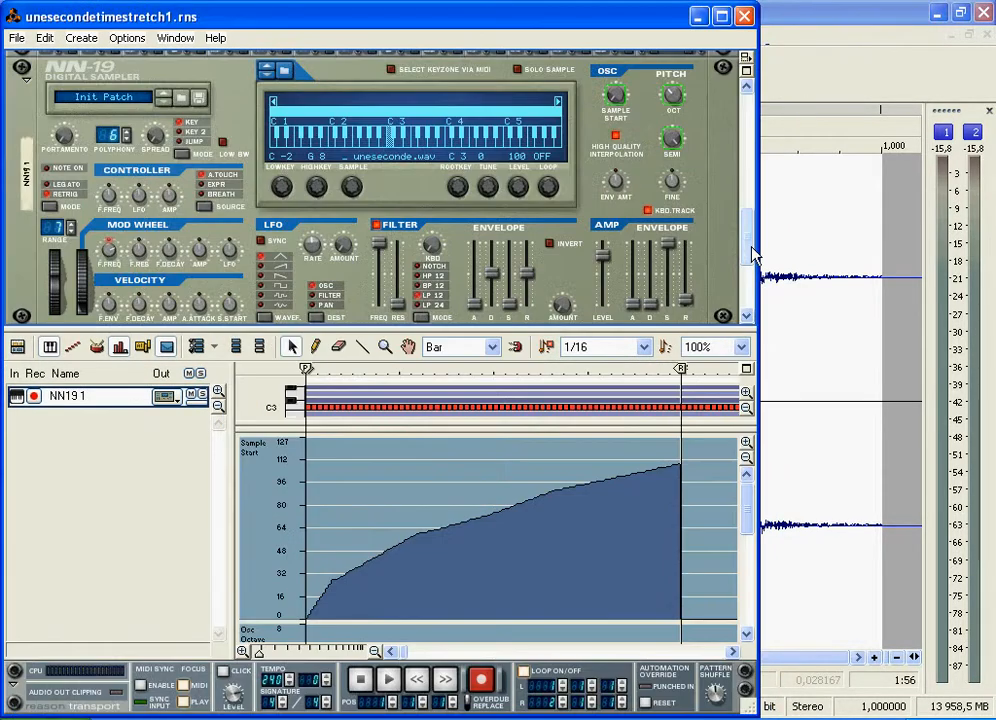
- Play the opened song's loop and examine the NN-19 Sample Start, octave and semitone settings
{"action": "left_click_drag", "start_coordinate": [749, 251], "coordinate": [748, 258]}
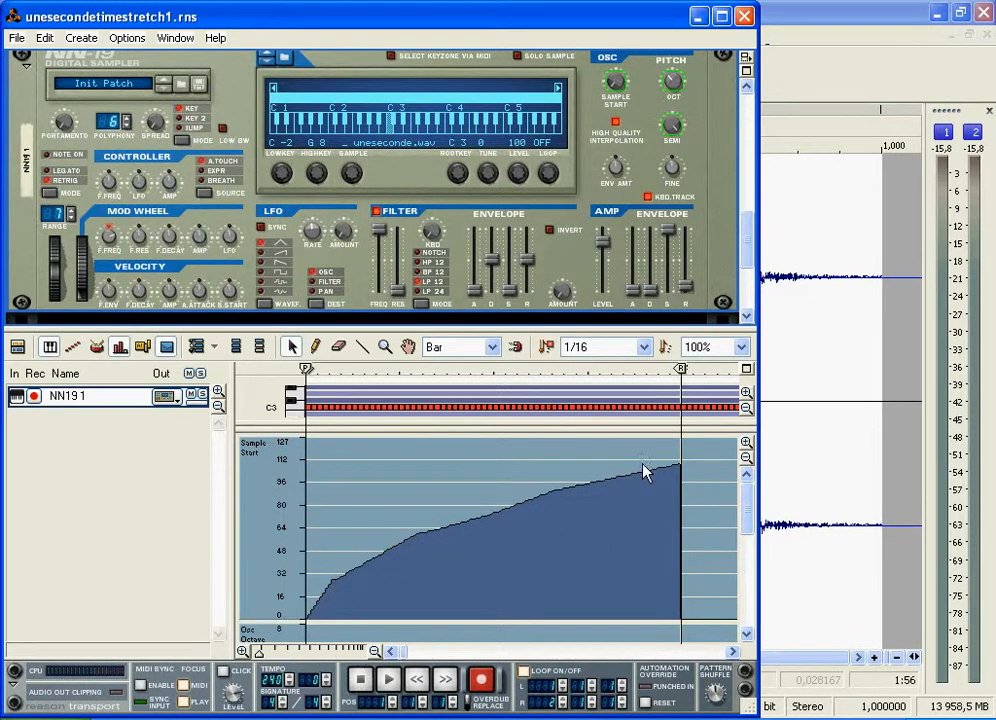
{"action": "left_click", "coordinate": [391, 683]}
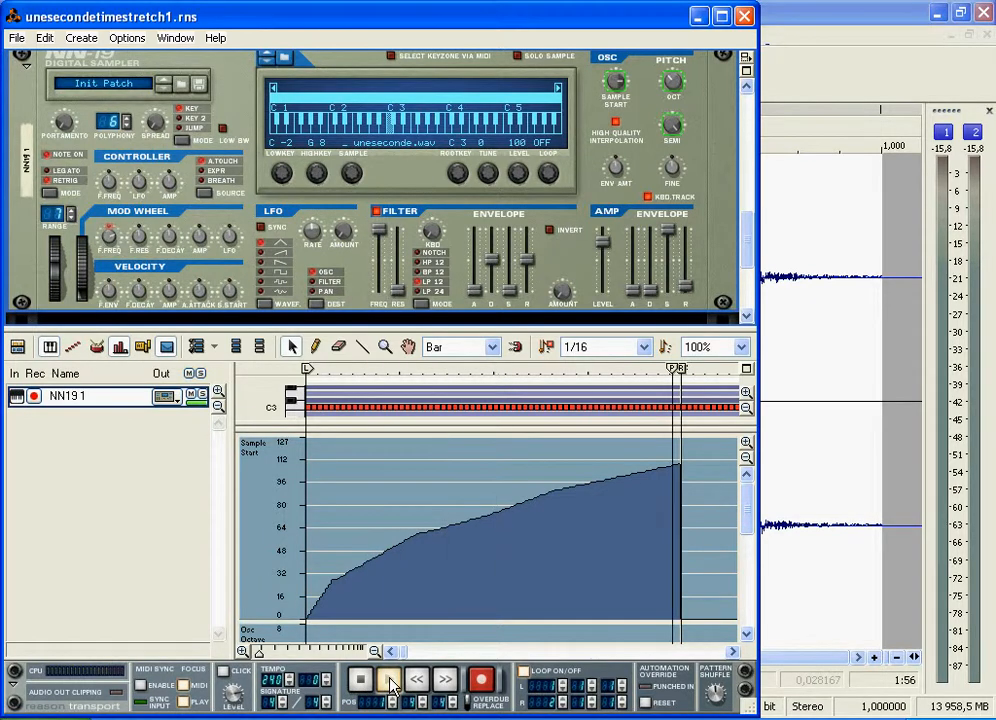
{"action": "left_click", "coordinate": [362, 683]}
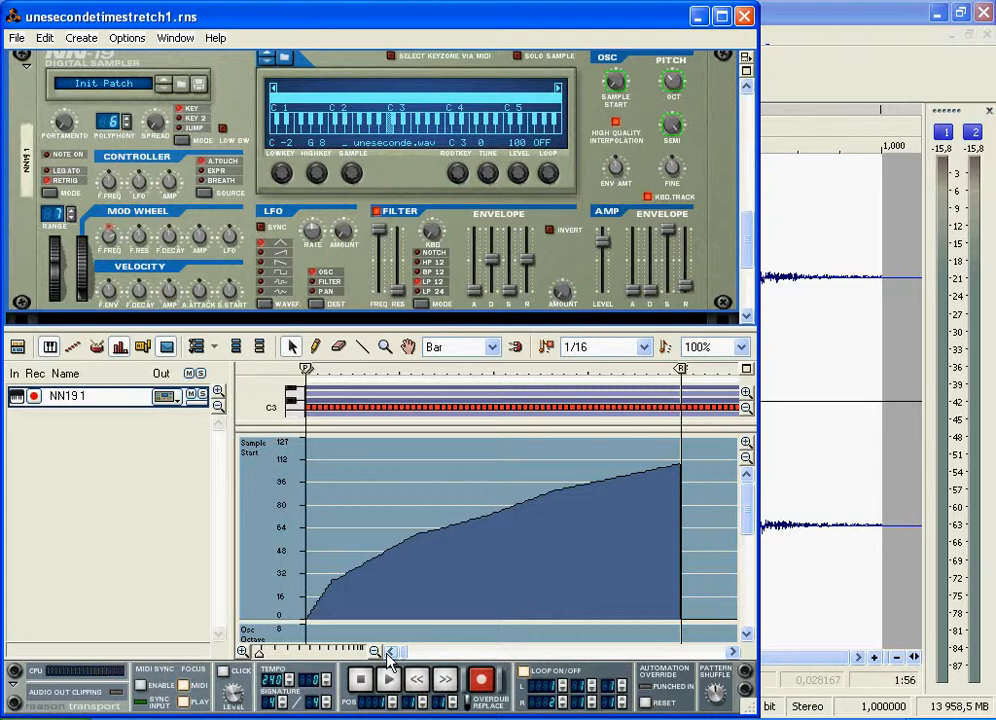
{"action": "left_click", "coordinate": [389, 680]}
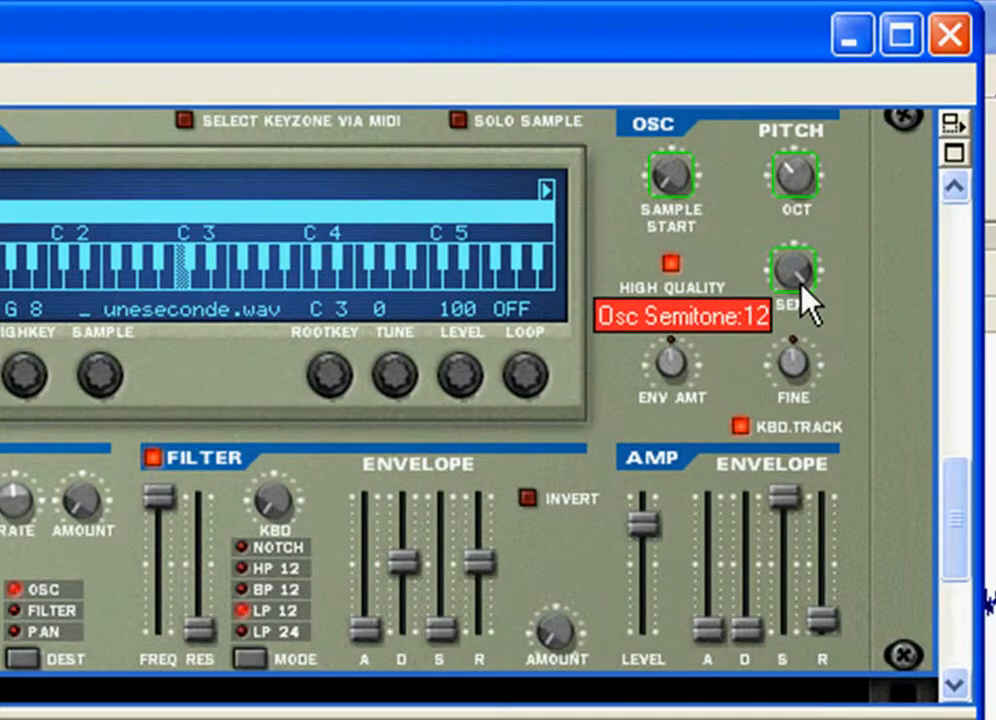
- Try other octave and semitone settings on the NN-19 oscillator, including octave 3 and semitone 12
{"action": "left_click_drag", "start_coordinate": [801, 283], "coordinate": [793, 450]}
{"action": "mouse_move", "coordinate": [789, 208]}
{"action": "left_mouse_down"}
{"action": "mouse_move", "coordinate": [794, 111]}
{"action": "mouse_move", "coordinate": [796, 218]}
{"action": "left_mouse_up"}
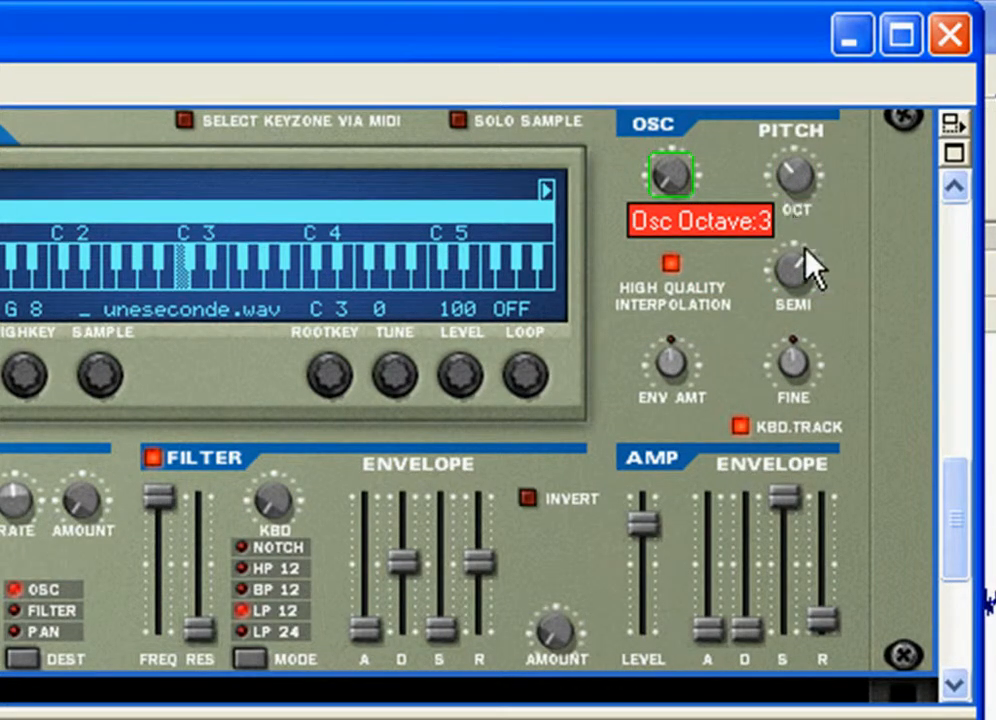
{"action": "left_click_drag", "start_coordinate": [805, 276], "coordinate": [816, 98]}
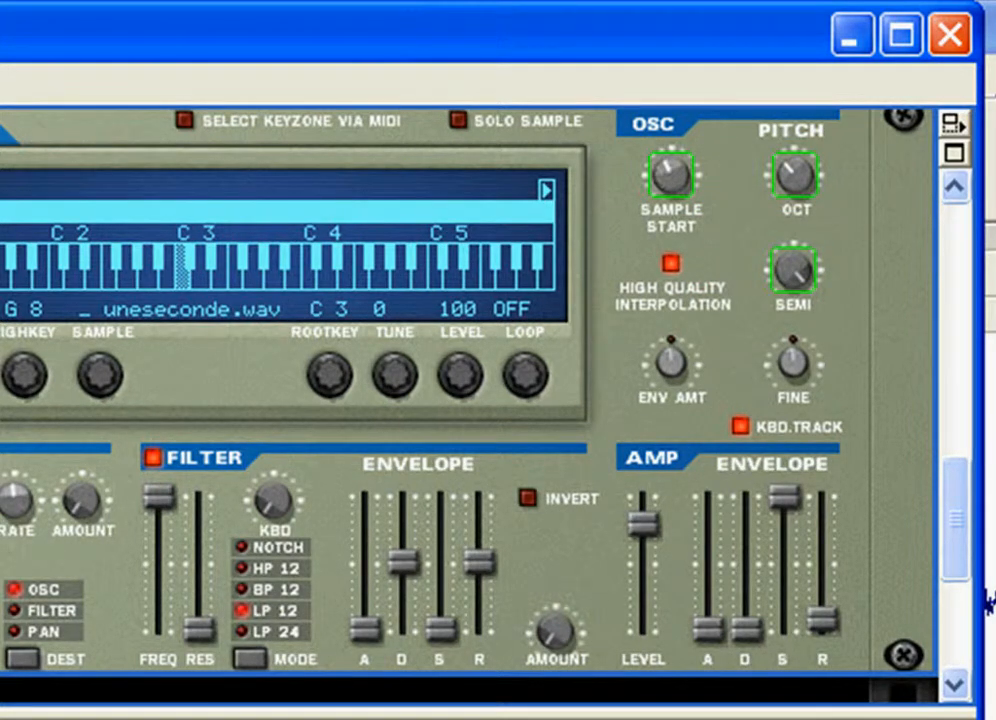
{"action": "mouse_move", "coordinate": [806, 316]}
{"action": "left_click_drag", "start_coordinate": [806, 316], "coordinate": [798, 262]}
{"action": "left_click_drag", "start_coordinate": [815, 177], "coordinate": [793, 140]}
{"action": "left_click_drag", "start_coordinate": [786, 265], "coordinate": [797, 60]}
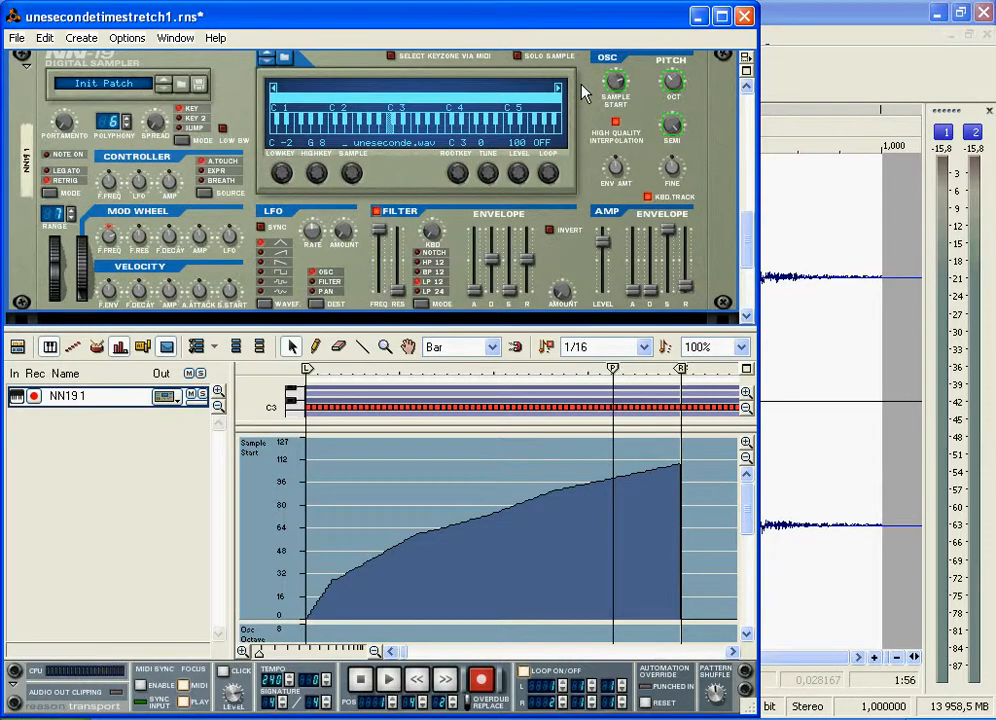
- Open the recent song unesecondetimestretch2.rns and close unesecondetimestretch1.rns without saving its changes
{"action": "left_click", "coordinate": [18, 40]}
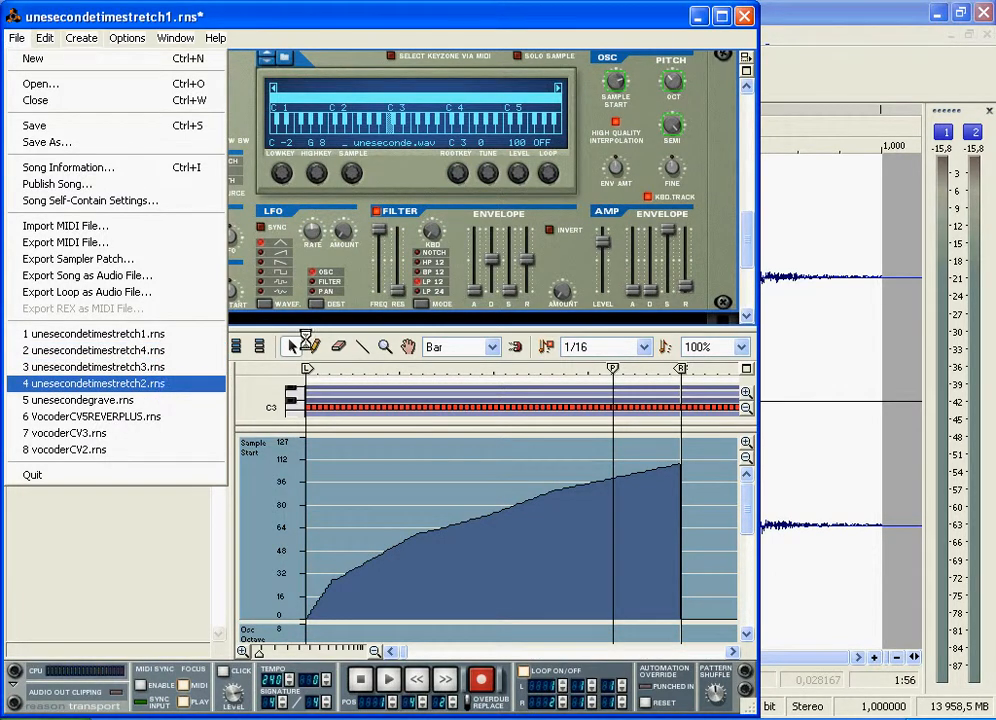
{"action": "left_click", "coordinate": [125, 383]}
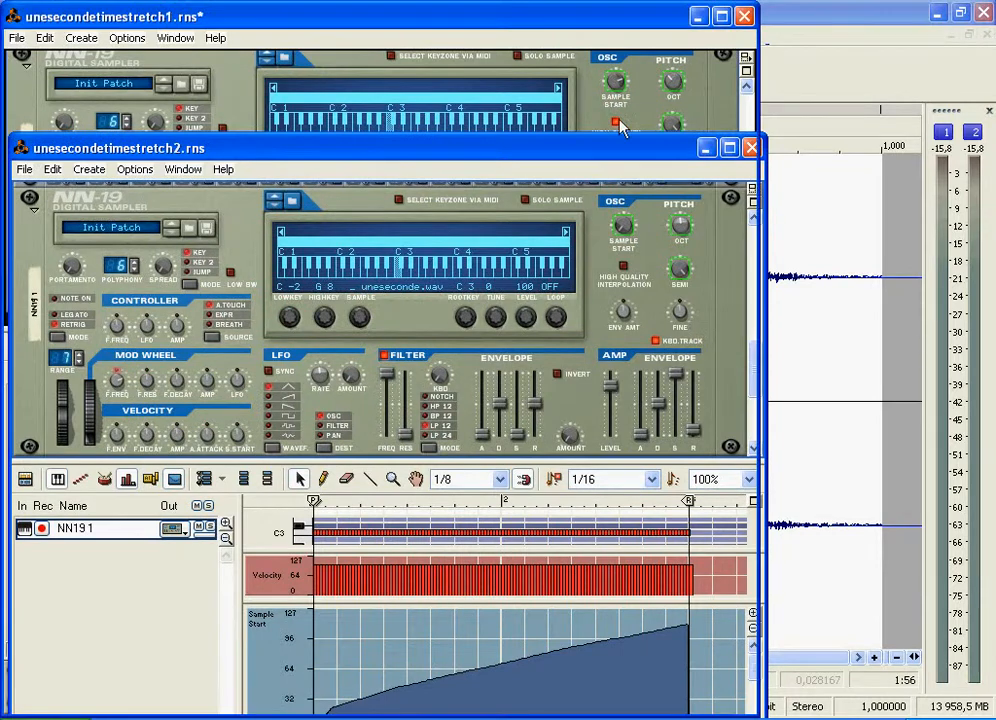
{"action": "left_click", "coordinate": [744, 16]}
{"action": "left_click", "coordinate": [381, 388]}
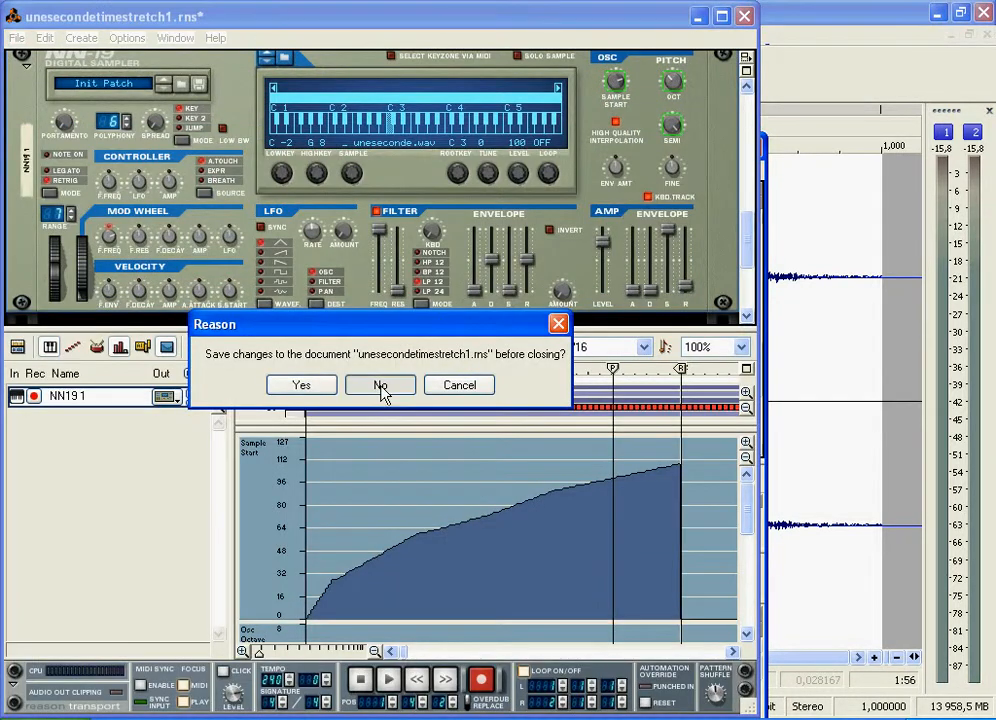
{"action": "left_click_drag", "start_coordinate": [335, 148], "coordinate": [316, 23]}
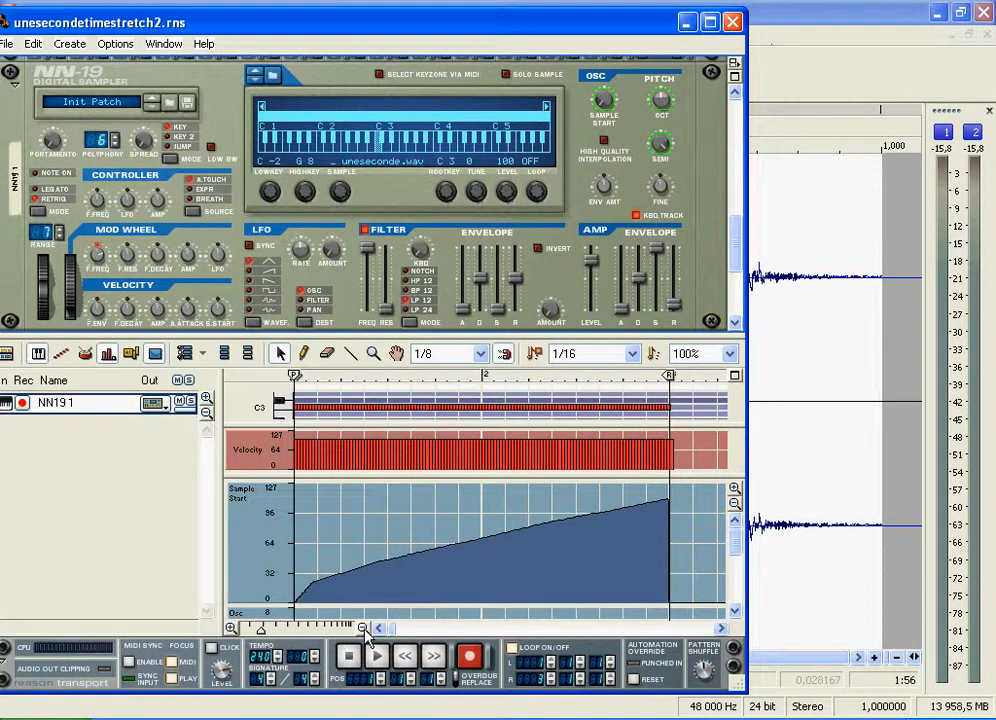
- Play the unesecondetimestretch2.rns loop to listen to its Sample Start automation, and return to the loop start
{"action": "left_click", "coordinate": [348, 660]}
{"action": "left_click", "coordinate": [379, 657]}
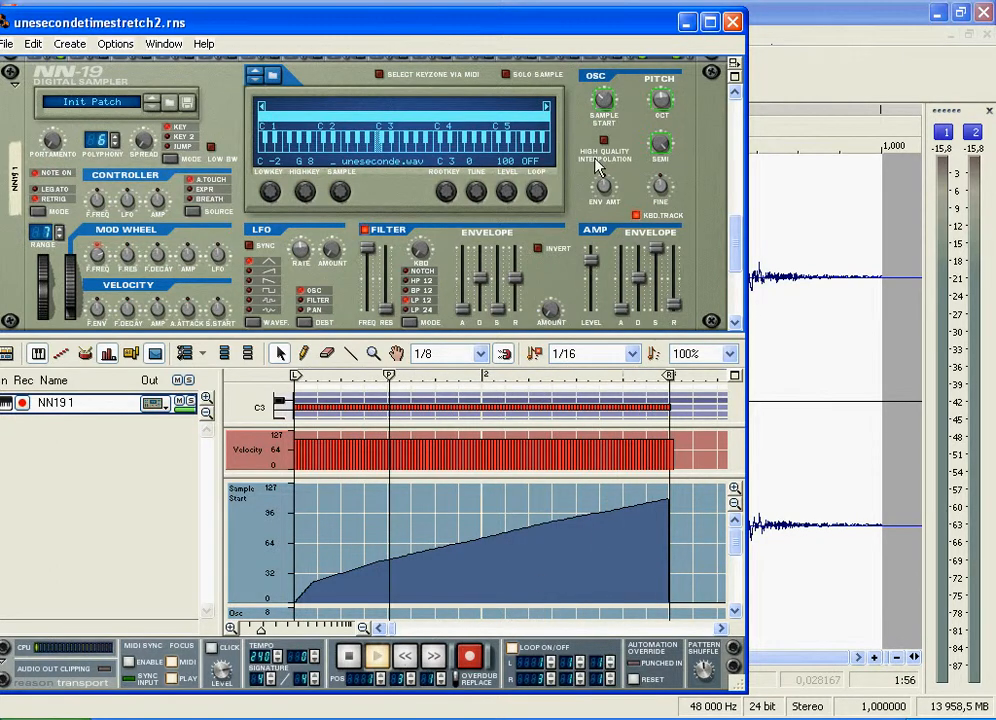
{"action": "left_click", "coordinate": [350, 660]}
{"action": "left_click", "coordinate": [350, 660]}
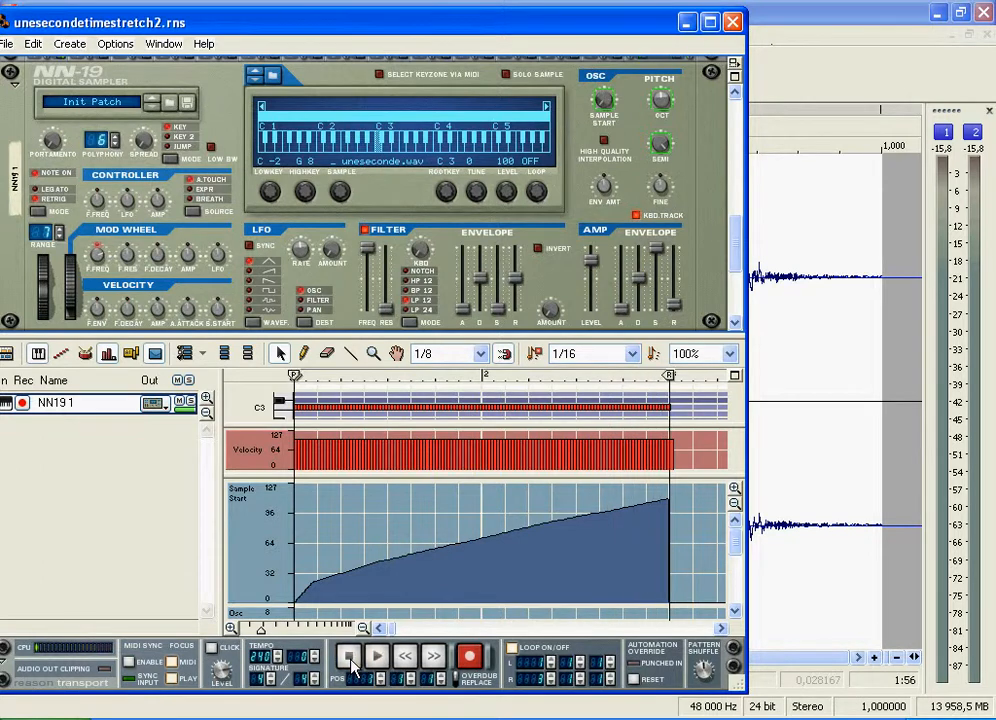
- Open the recent song unesecondetimestretch3.rns and close unesecondetimestretch2.rns
{"action": "left_click_drag", "start_coordinate": [107, 25], "coordinate": [119, 25]}
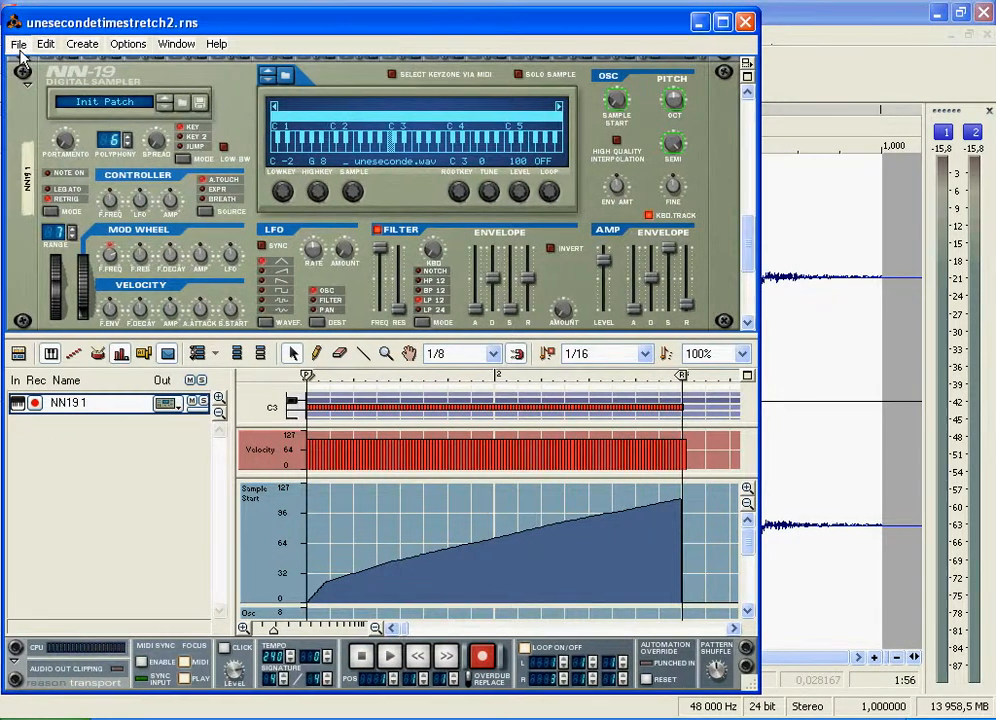
{"action": "left_click", "coordinate": [18, 44]}
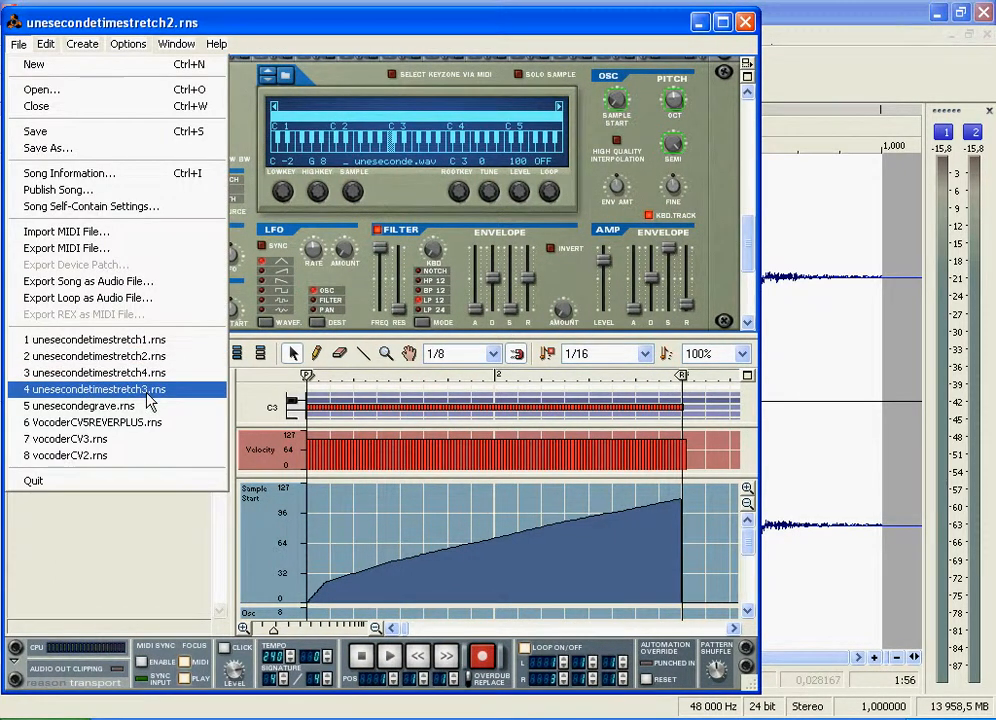
{"action": "left_click", "coordinate": [207, 390]}
{"action": "left_click_drag", "start_coordinate": [537, 30], "coordinate": [509, 189]}
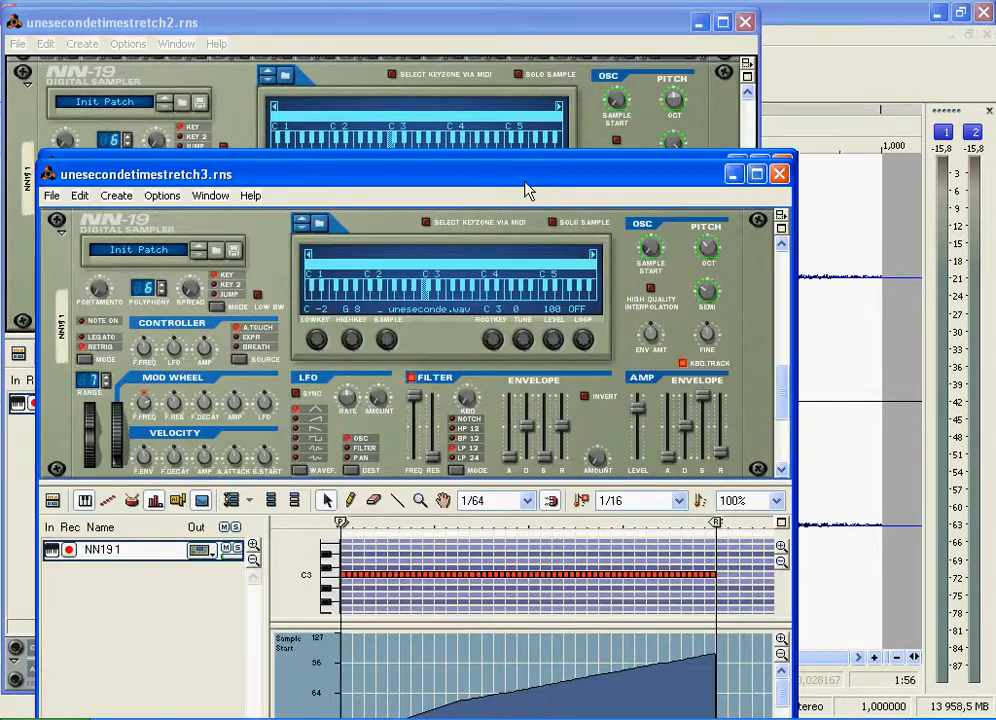
{"action": "left_click_drag", "start_coordinate": [365, 176], "coordinate": [378, 42]}
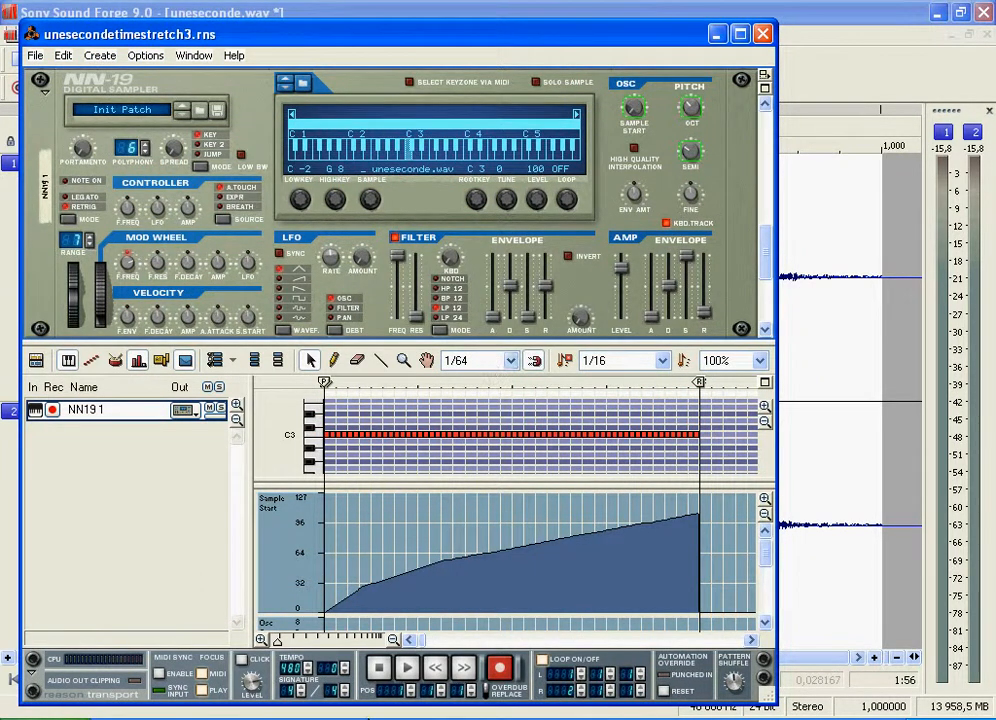
- Play the unesecondetimestretch3.rns loop, stop it and return to the loop start
{"action": "key", "text": "space"}
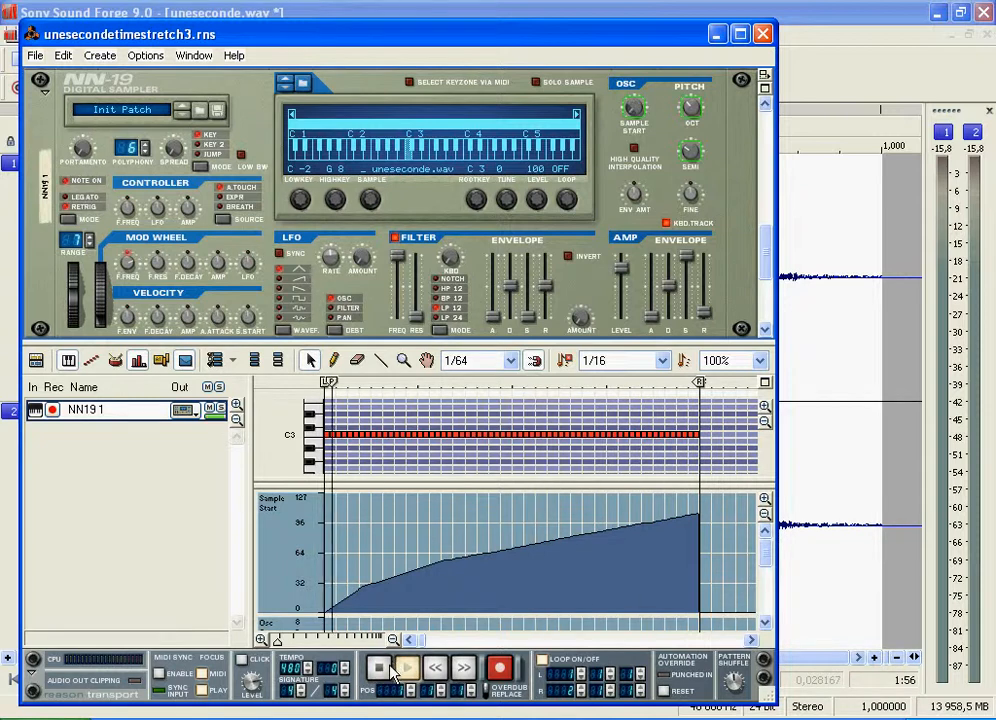
{"action": "double_click", "coordinate": [378, 668]}
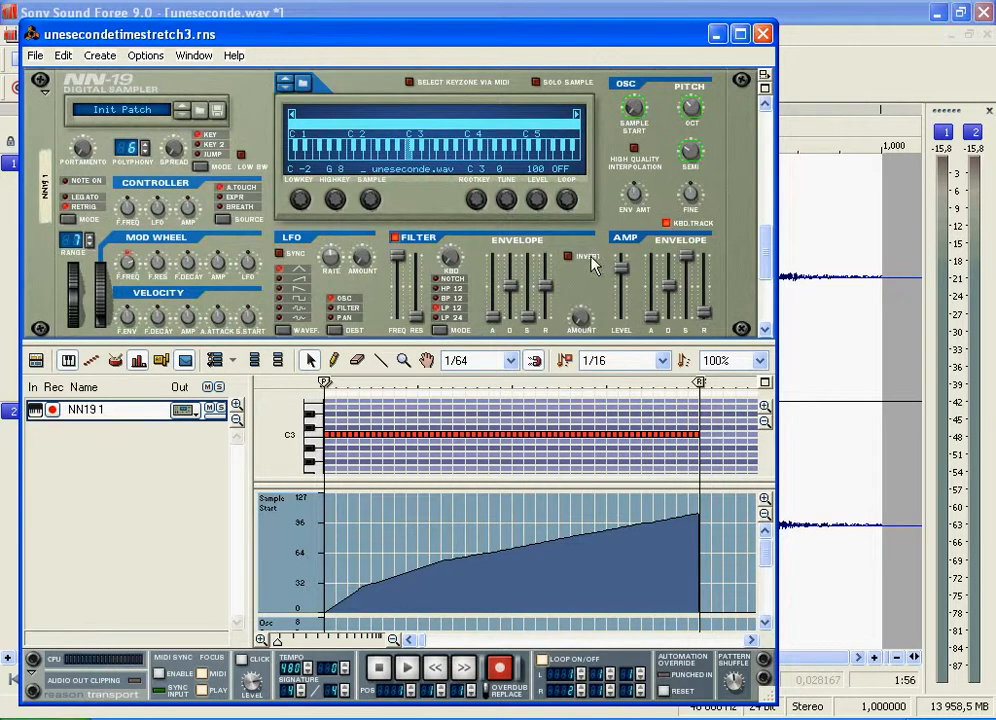
- Add an NN-XT Advanced Sampler in the empty rack space below the NN-19 and unfold its remote editor
{"action": "mouse_move", "coordinate": [767, 251]}
{"action": "left_mouse_down"}
{"action": "mouse_move", "coordinate": [770, 237]}
{"action": "mouse_move", "coordinate": [762, 254]}
{"action": "left_mouse_up"}
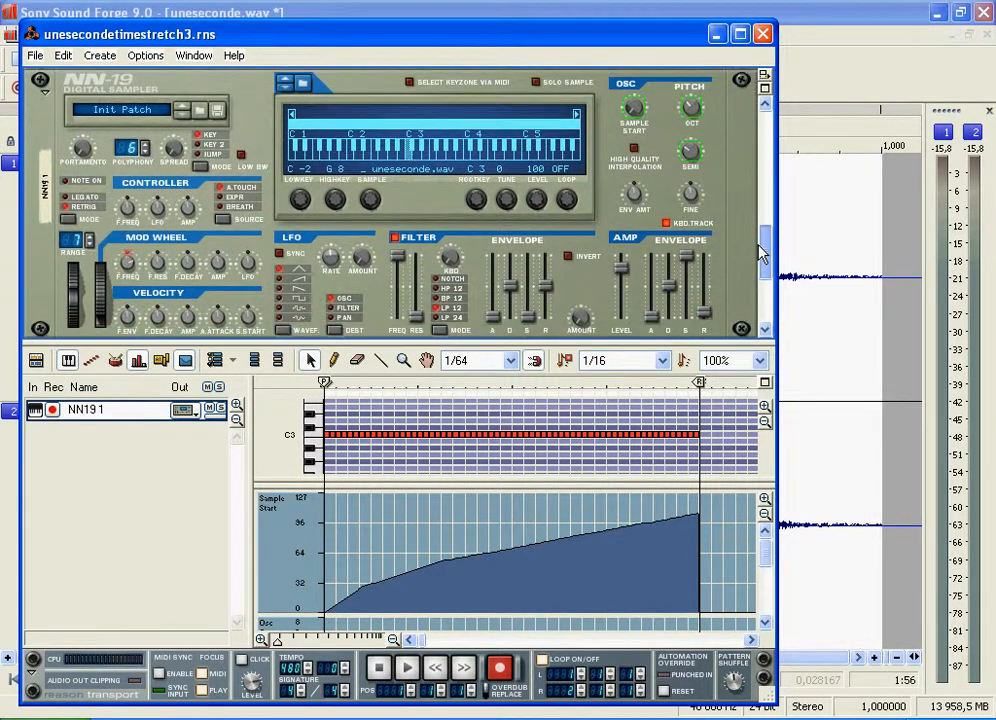
{"action": "mouse_move", "coordinate": [646, 344]}
{"action": "left_mouse_down"}
{"action": "mouse_move", "coordinate": [645, 360]}
{"action": "mouse_move", "coordinate": [645, 345]}
{"action": "left_mouse_up"}
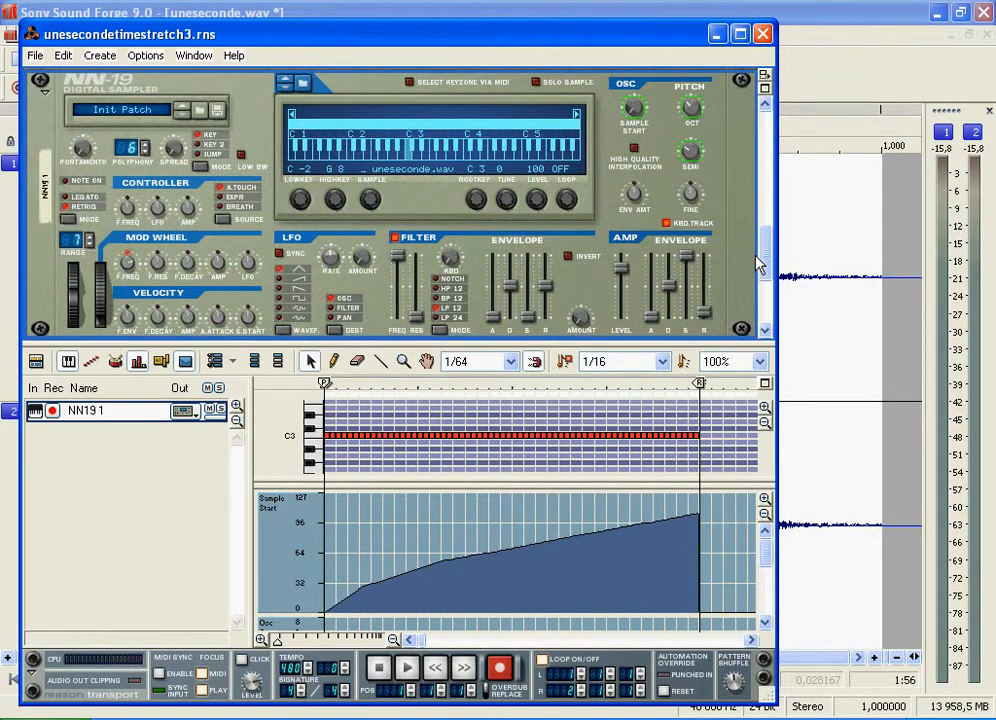
{"action": "left_click_drag", "start_coordinate": [759, 261], "coordinate": [761, 299]}
{"action": "left_click_drag", "start_coordinate": [438, 347], "coordinate": [436, 465]}
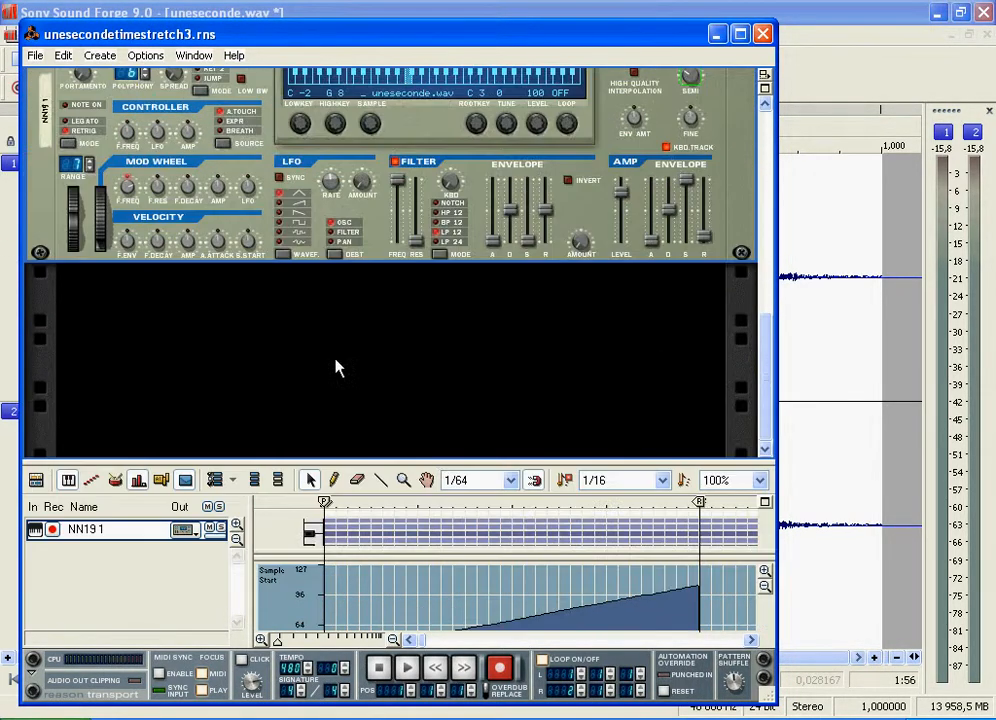
{"action": "right_click", "coordinate": [290, 337]}
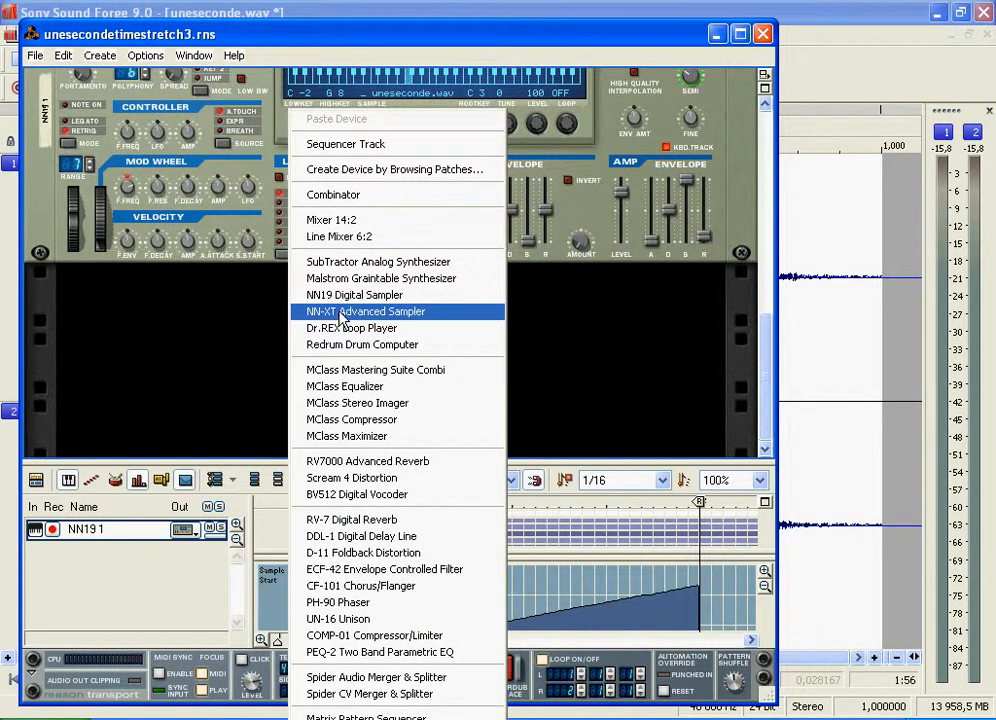
{"action": "left_click", "coordinate": [341, 312]}
{"action": "scroll", "coordinate": [762, 333], "scroll_direction": "down", "scroll_amount": 1}
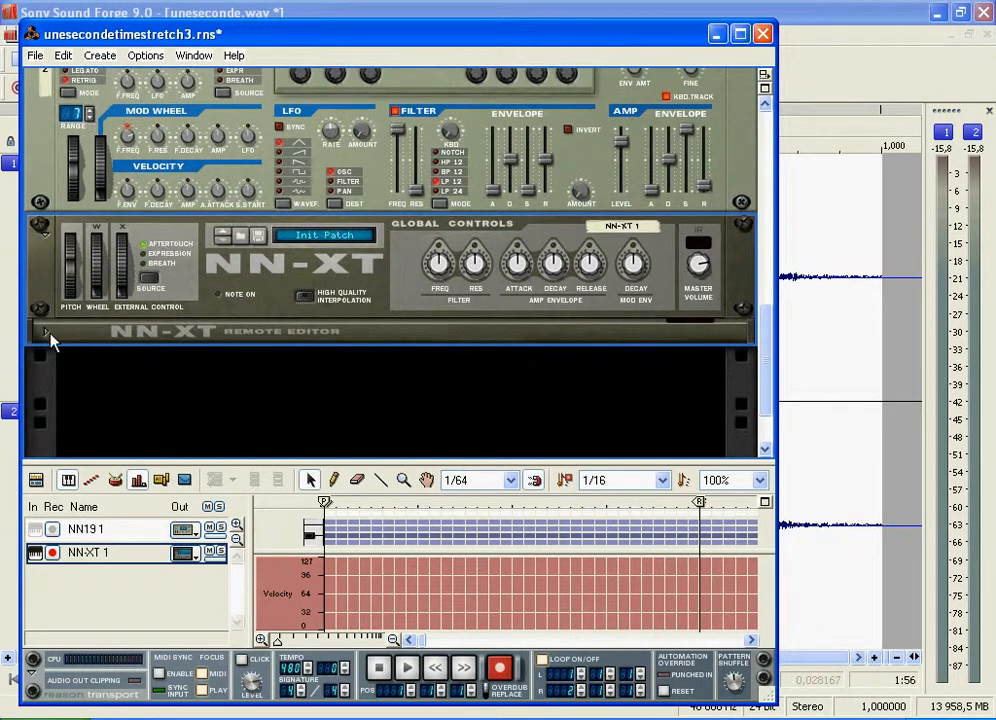
{"action": "left_click", "coordinate": [44, 341]}
- Add a zone to the NN-XT and load the sample uneseconde.wav into it
{"action": "right_click", "coordinate": [229, 300]}
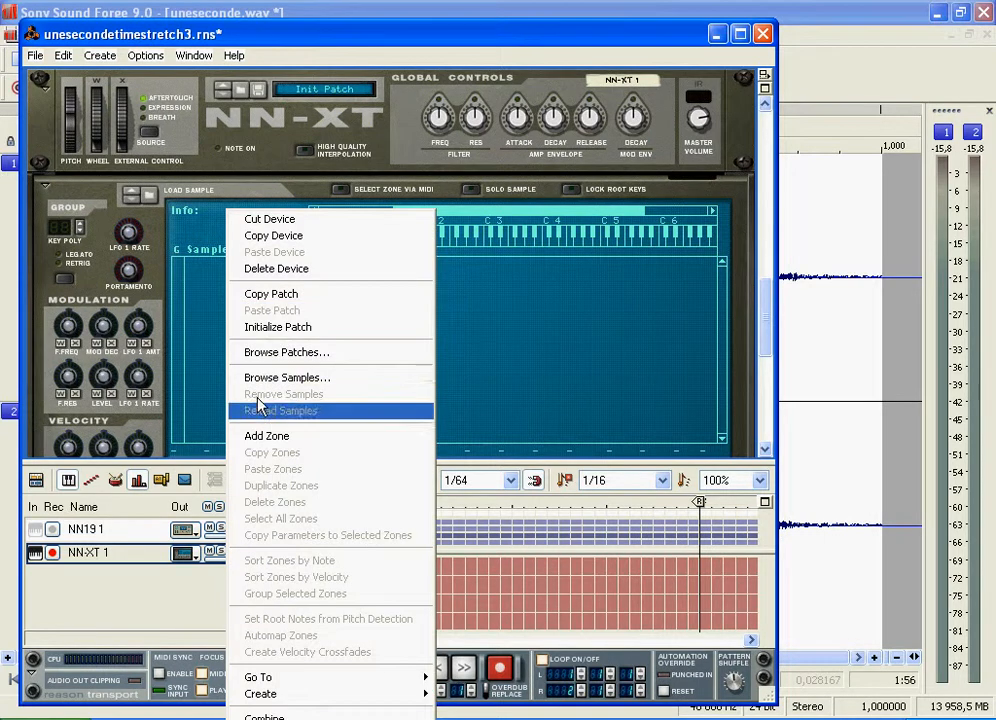
{"action": "left_click", "coordinate": [266, 420]}
{"action": "double_click", "coordinate": [255, 262]}
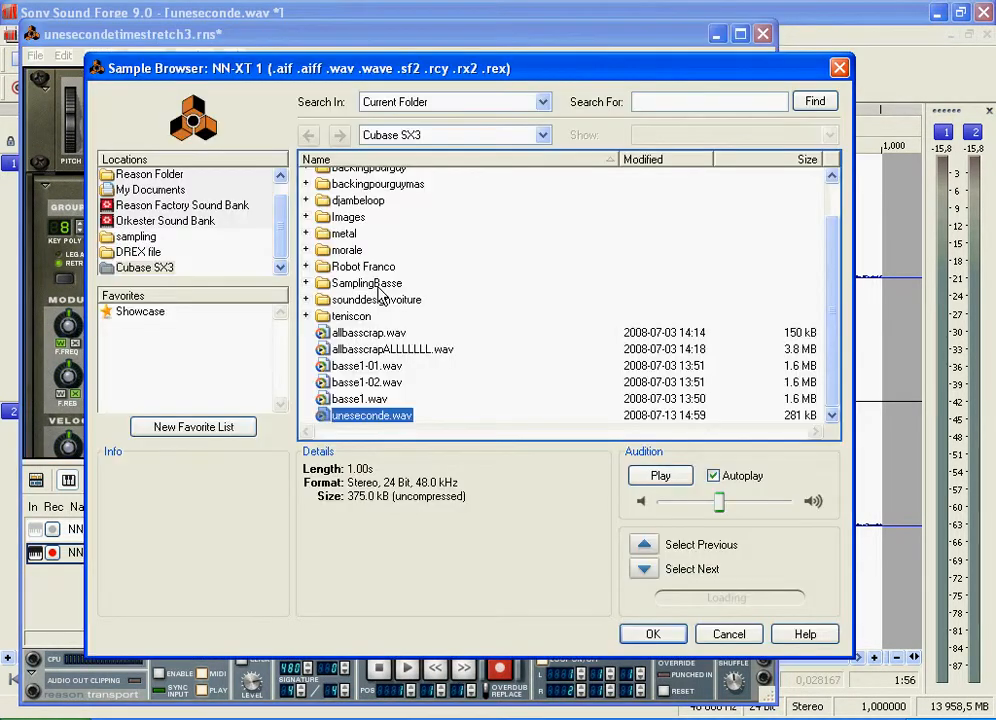
{"action": "double_click", "coordinate": [373, 416]}
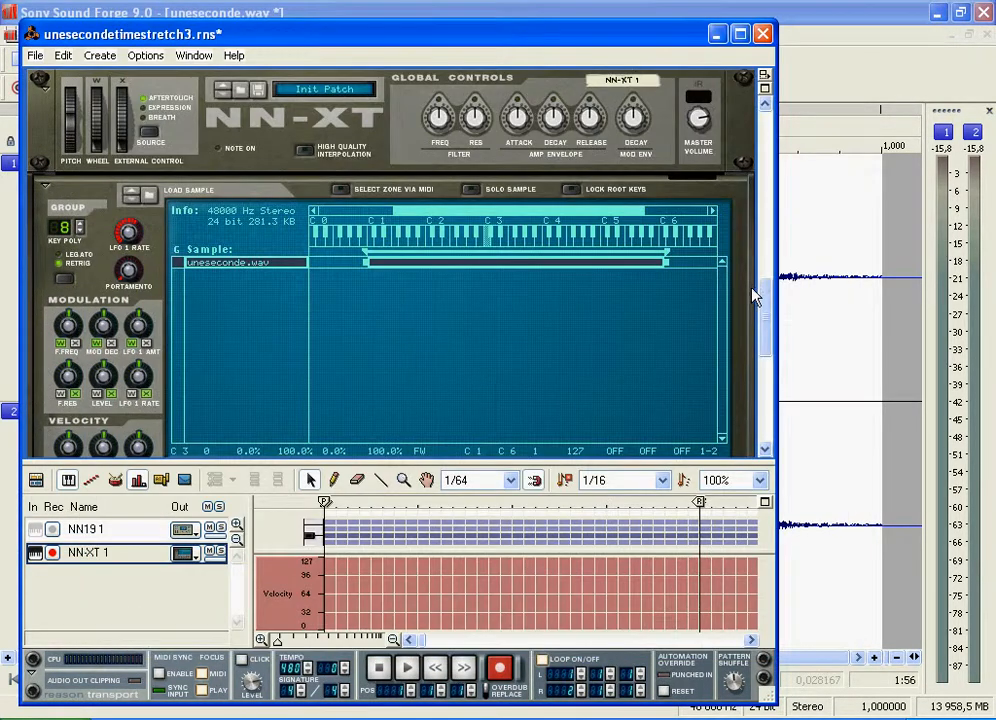
- Try raising the NN-XT zone's Sample Start to 3840 frames, and return it to 0%
{"action": "scroll", "coordinate": [756, 289], "scroll_direction": "down", "scroll_amount": 3}
{"action": "left_click_drag", "start_coordinate": [252, 283], "coordinate": [255, 196]}
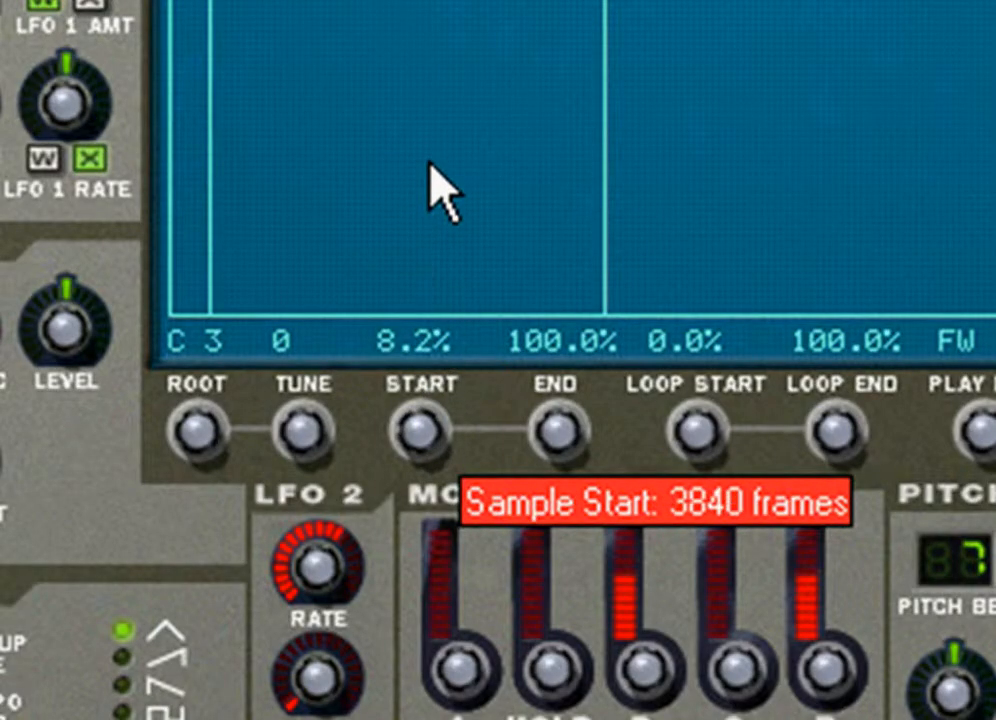
{"action": "left_click_drag", "start_coordinate": [430, 163], "coordinate": [480, 598]}
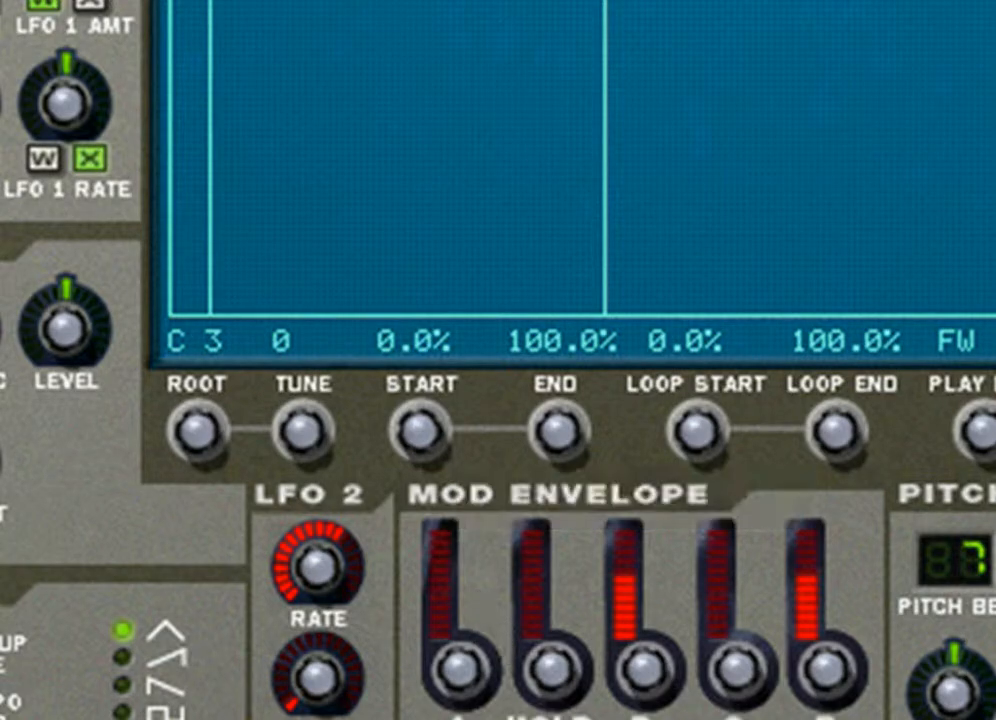
- Copy the repeated C3 notes from the NN19 1 track to the NN-XT 1 track and delete the originals
{"action": "left_click_drag", "start_coordinate": [262, 405], "coordinate": [260, 224]}
{"action": "left_click", "coordinate": [40, 292]}
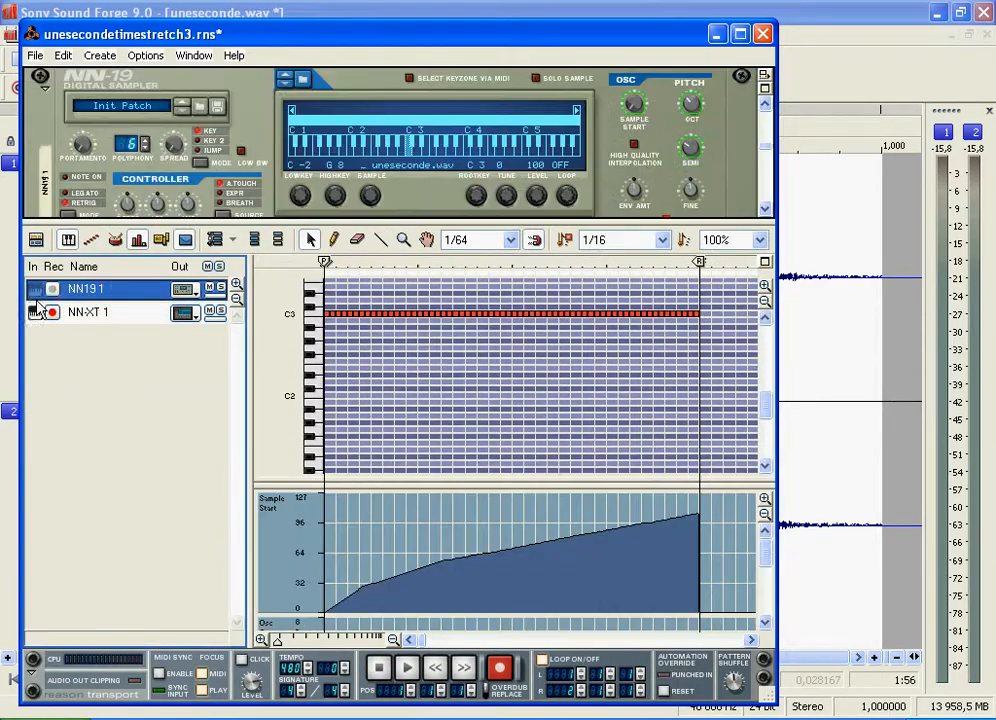
{"action": "left_click", "coordinate": [36, 292]}
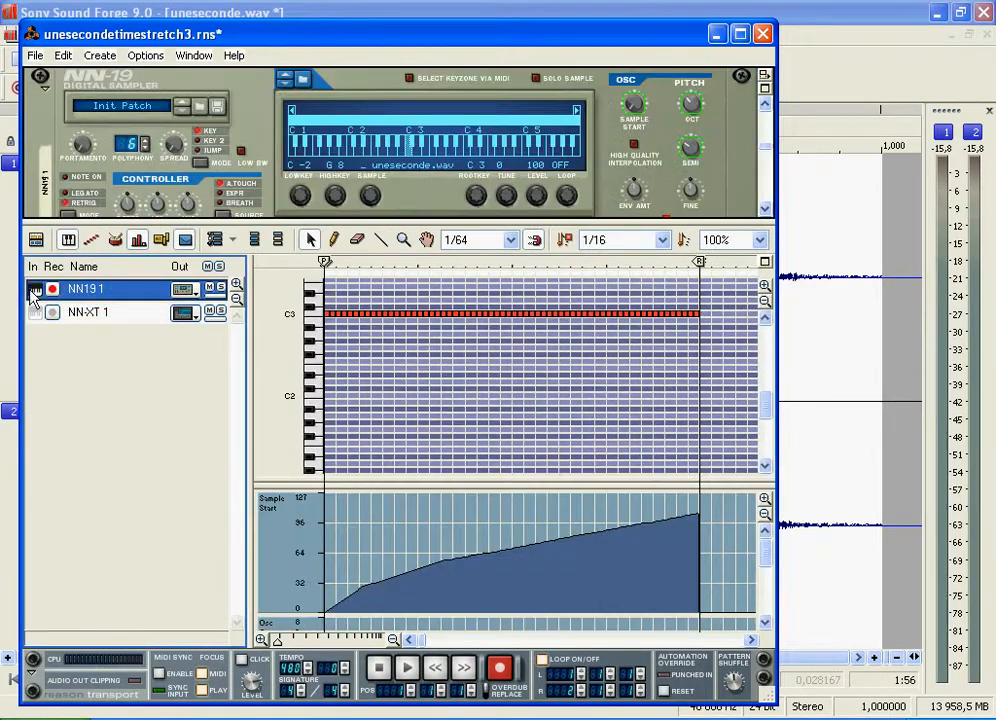
{"action": "left_click_drag", "start_coordinate": [710, 351], "coordinate": [280, 280]}
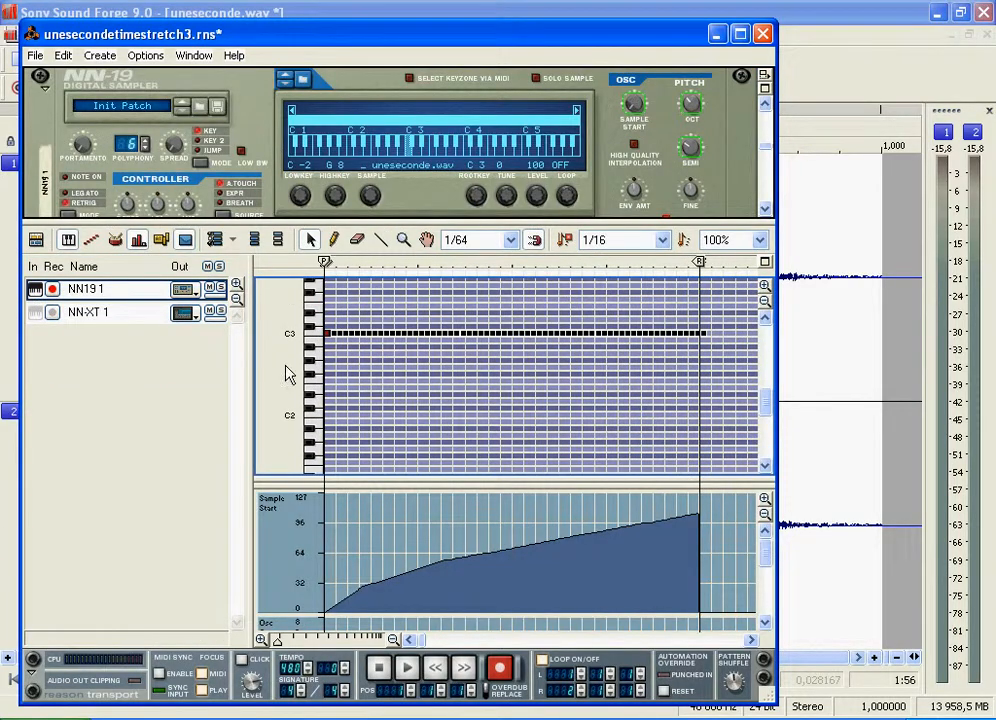
{"action": "left_click", "coordinate": [36, 312]}
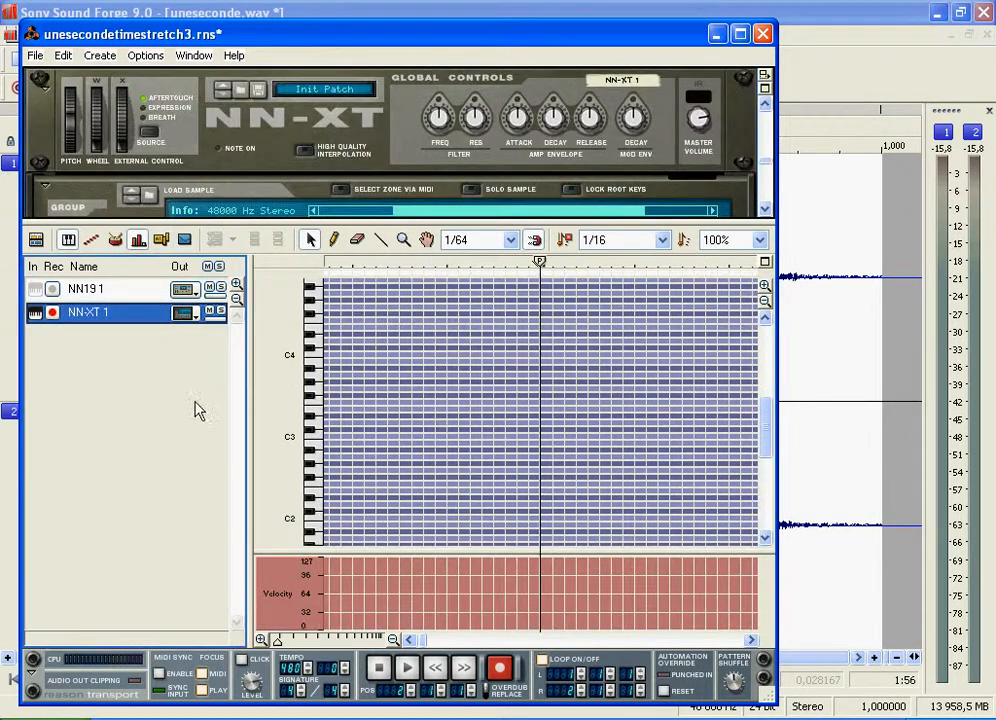
{"action": "left_click_drag", "start_coordinate": [357, 268], "coordinate": [268, 268]}
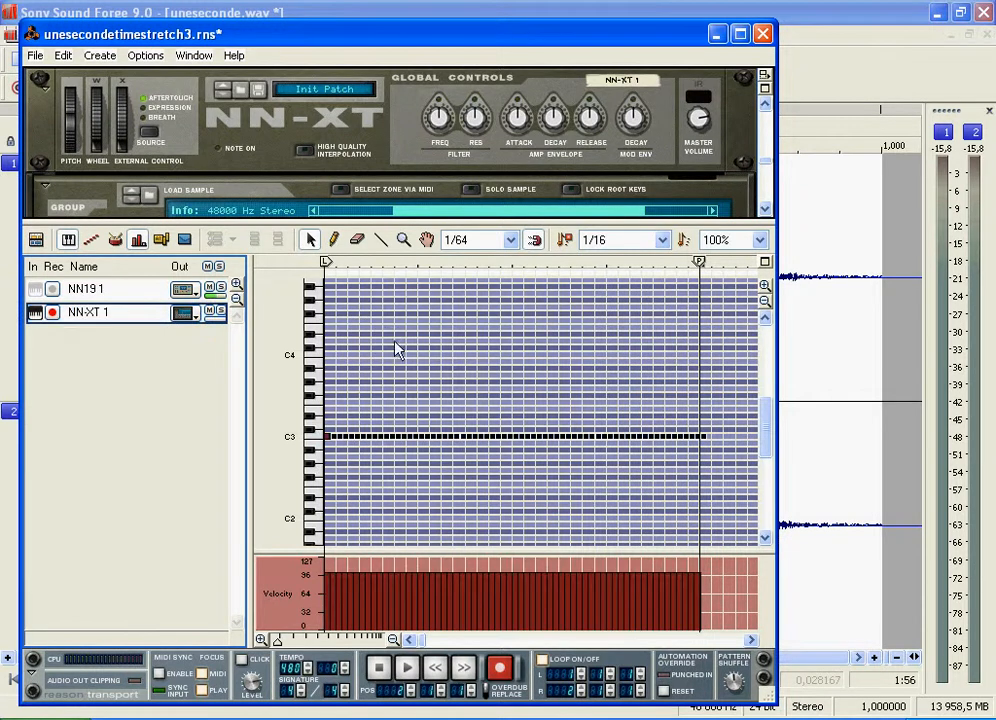
{"action": "left_click", "coordinate": [133, 290]}
{"action": "key", "text": "Delete"}
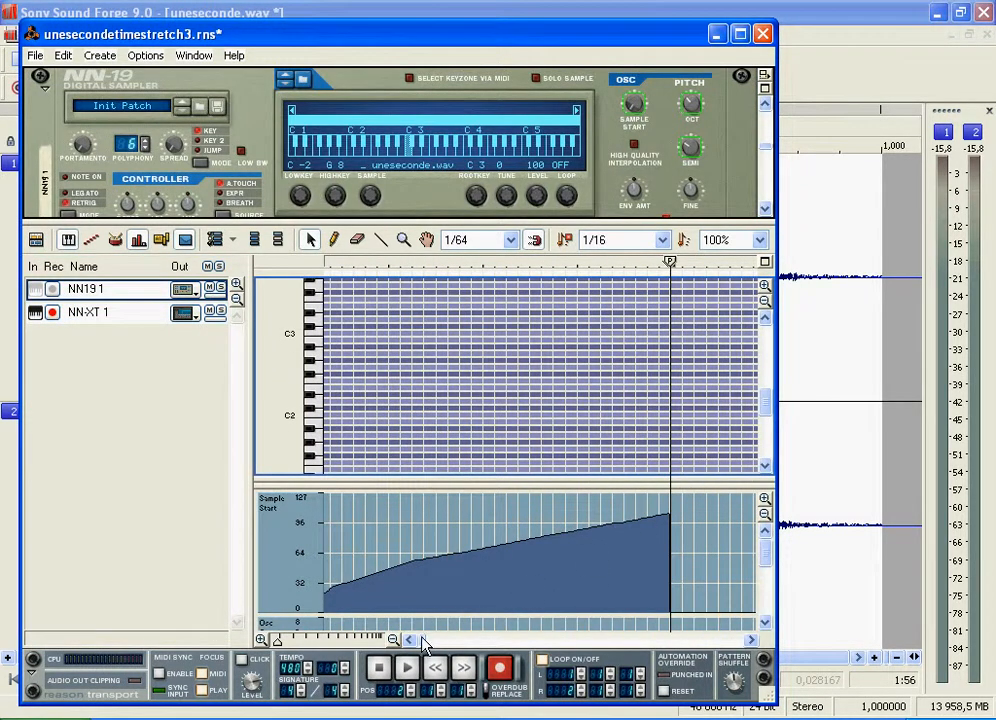
- Select the NN-XT 1 track and try sweeping the Sample Start of uneseconde.wav, ending at 0 frames
{"action": "left_click", "coordinate": [65, 319]}
{"action": "left_click_drag", "start_coordinate": [288, 225], "coordinate": [288, 362]}
{"action": "left_click_drag", "start_coordinate": [770, 258], "coordinate": [767, 272]}
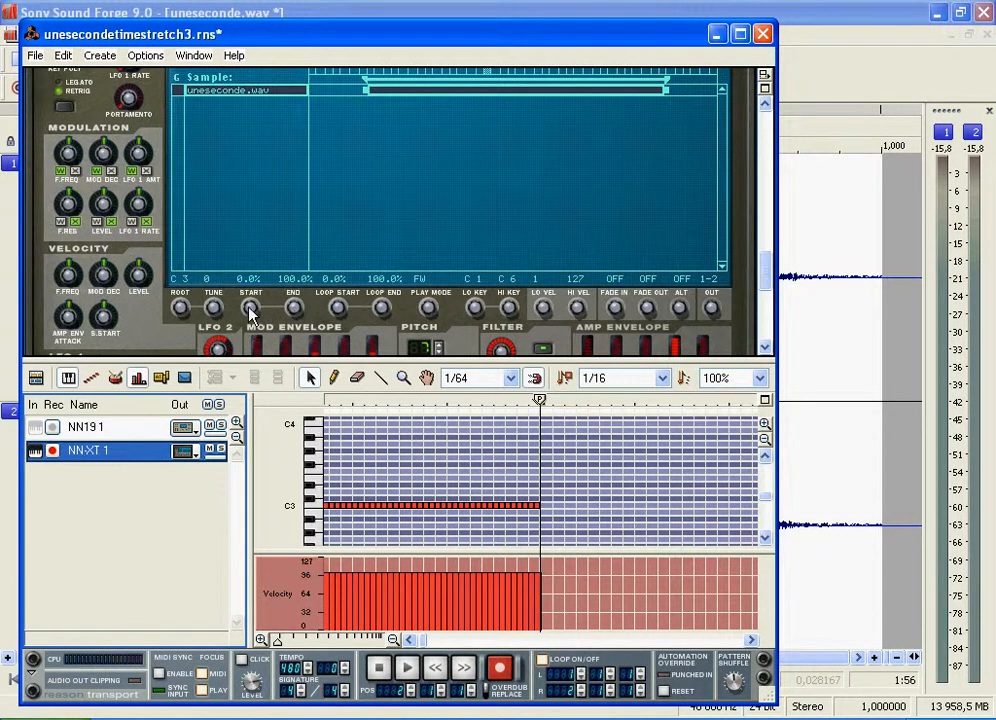
{"action": "mouse_move", "coordinate": [251, 316]}
{"action": "left_click_drag", "start_coordinate": [278, 358], "coordinate": [271, 382]}
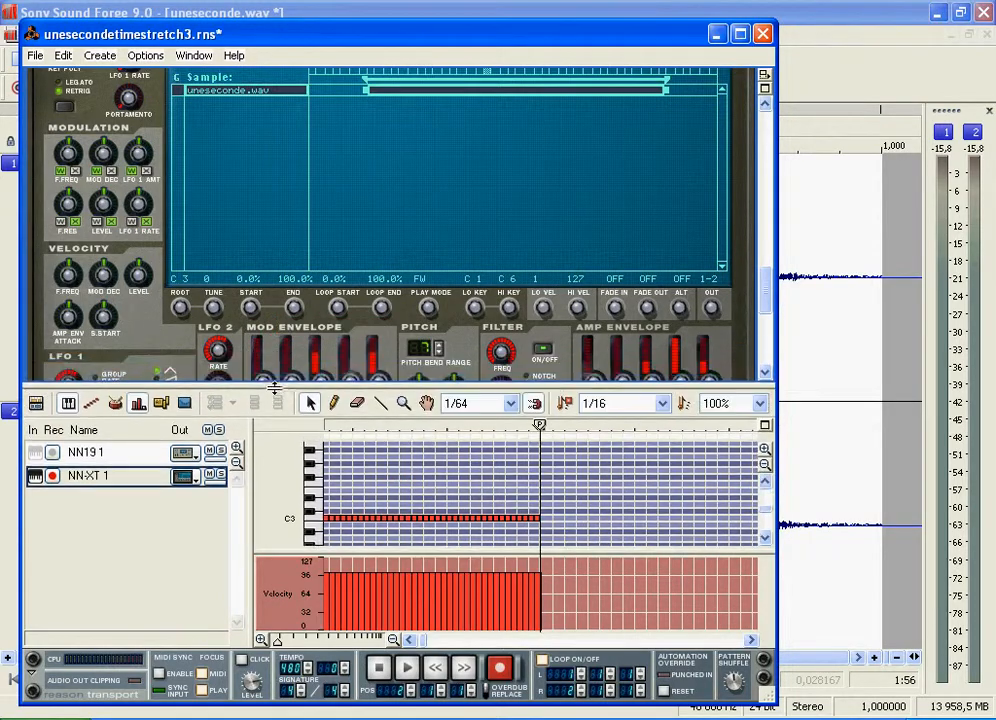
{"action": "left_click_drag", "start_coordinate": [249, 312], "coordinate": [257, 309]}
{"action": "left_click_drag", "start_coordinate": [329, 347], "coordinate": [322, 0]}
{"action": "left_click_drag", "start_coordinate": [309, 345], "coordinate": [330, 715]}
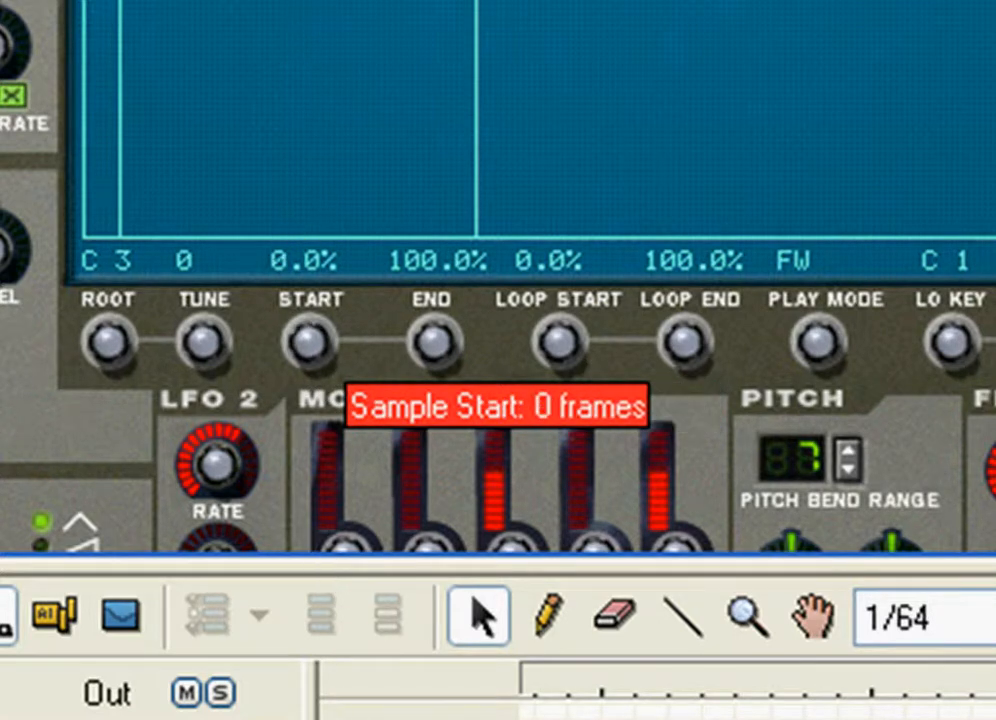
{"action": "mouse_move", "coordinate": [258, 320]}
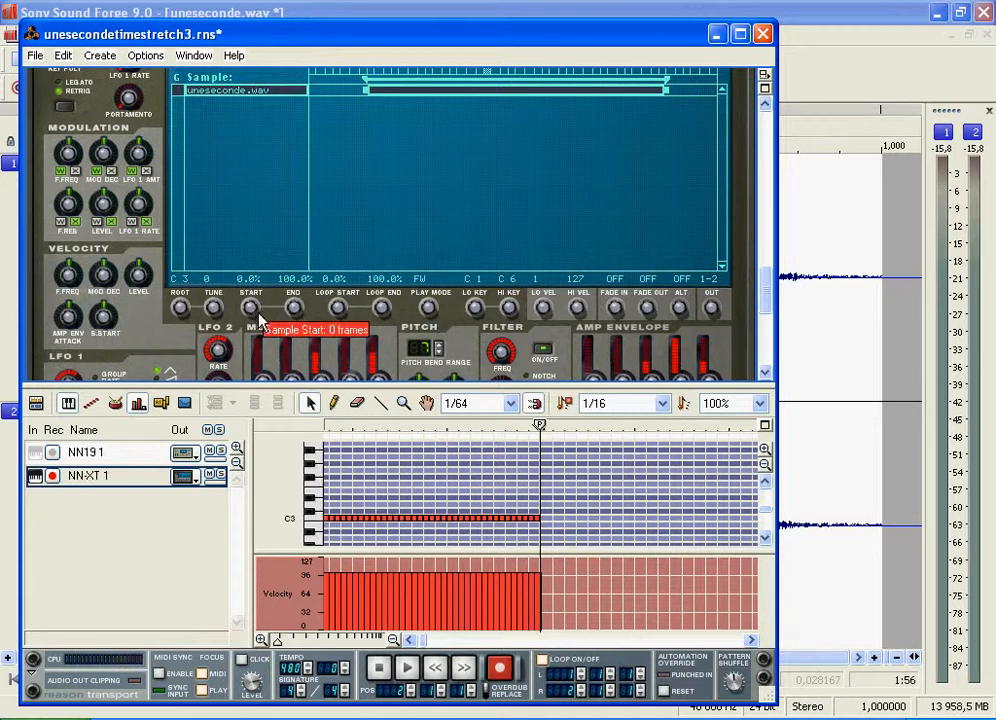
- Try sweeping the NN-19's Sample Start knob for comparison with the NN-XT
{"action": "left_click_drag", "start_coordinate": [766, 282], "coordinate": [765, 209]}
{"action": "mouse_move", "coordinate": [640, 188]}
{"action": "left_click_drag", "start_coordinate": [640, 188], "coordinate": [643, 130]}
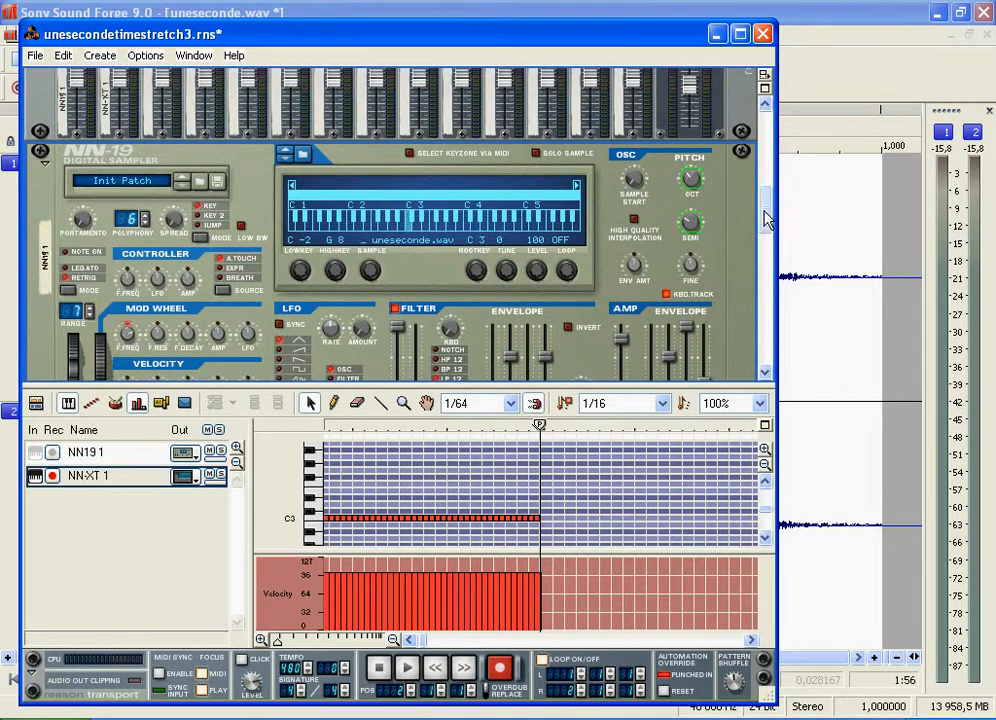
- Try adjusting the Sample Start of the NN-XT zone from 0 frames, ending at 2.1%
{"action": "left_click_drag", "start_coordinate": [767, 216], "coordinate": [745, 290]}
{"action": "scroll", "coordinate": [745, 290], "scroll_direction": "down", "scroll_amount": 2}
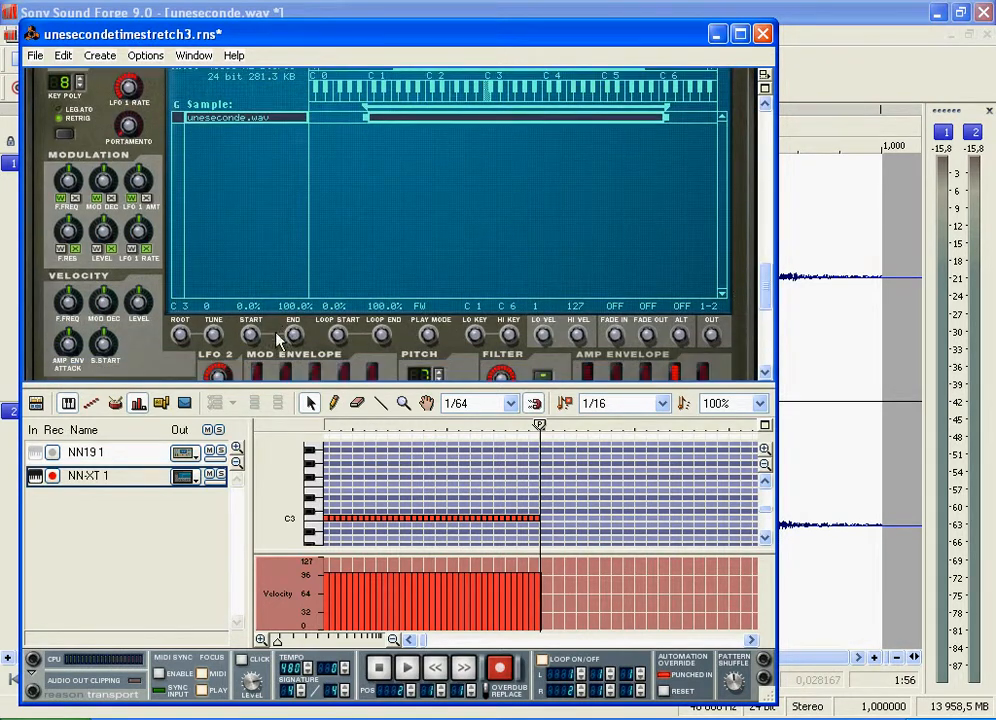
{"action": "mouse_move", "coordinate": [255, 343]}
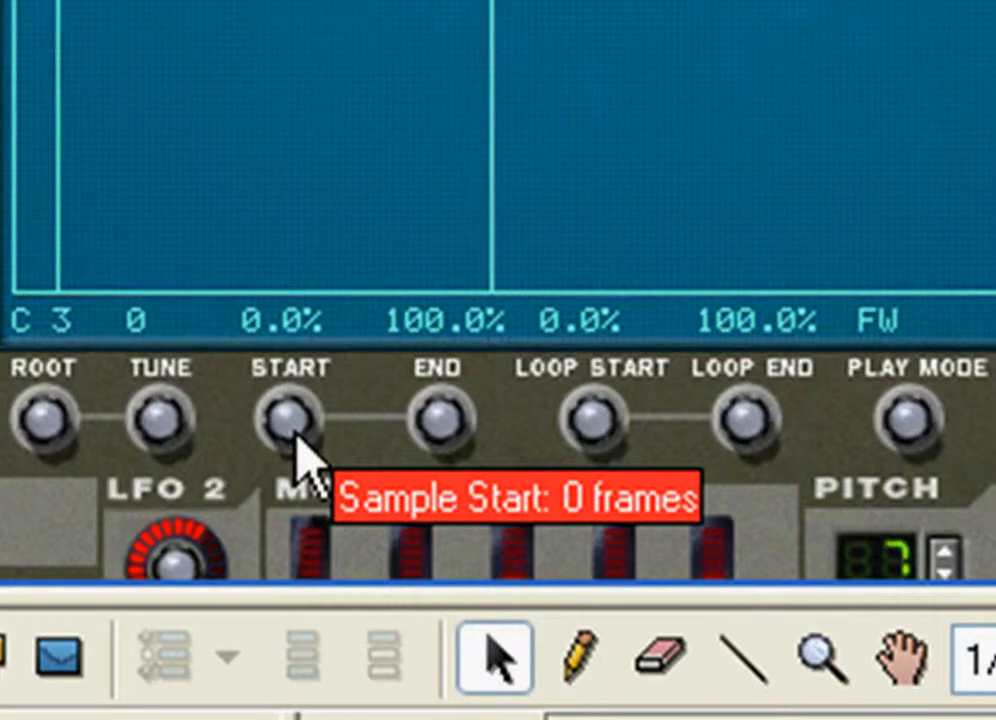
{"action": "mouse_move", "coordinate": [287, 436]}
{"action": "left_mouse_down"}
{"action": "mouse_move", "coordinate": [285, 418]}
{"action": "mouse_move", "coordinate": [274, 433]}
{"action": "mouse_move", "coordinate": [269, 407]}
{"action": "mouse_move", "coordinate": [276, 356]}
{"action": "mouse_move", "coordinate": [287, 517]}
{"action": "mouse_move", "coordinate": [282, 450]}
{"action": "left_mouse_up"}
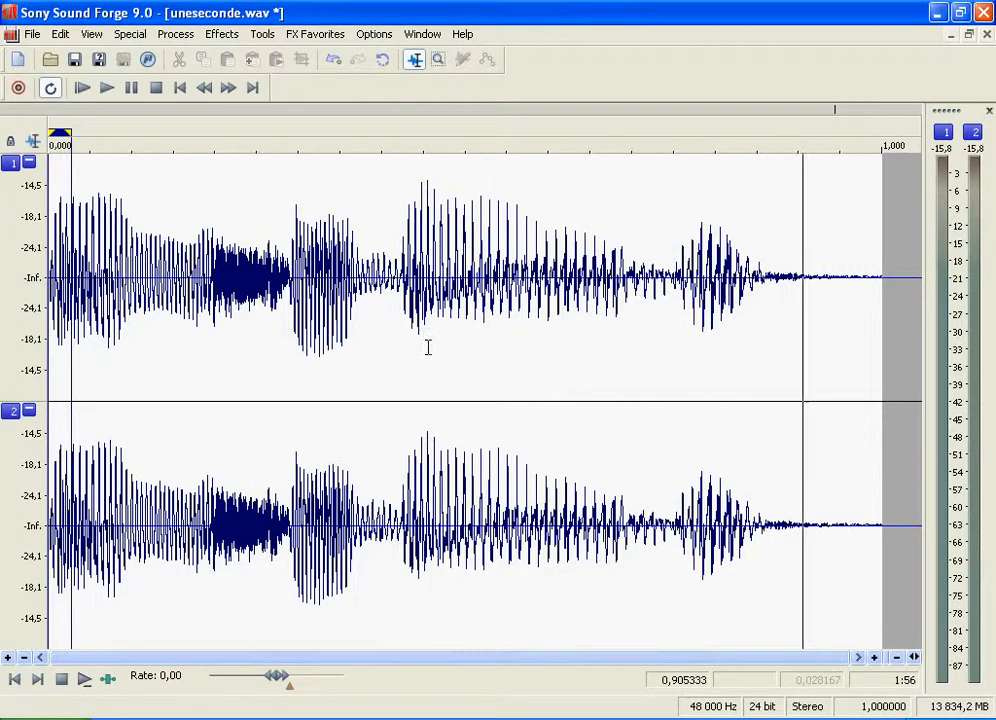
- Switch to Sound Forge and examine the individual samples of uneseconde.wav around 0.456 seconds at 24:1 zoom
{"action": "left_click", "coordinate": [427, 347]}
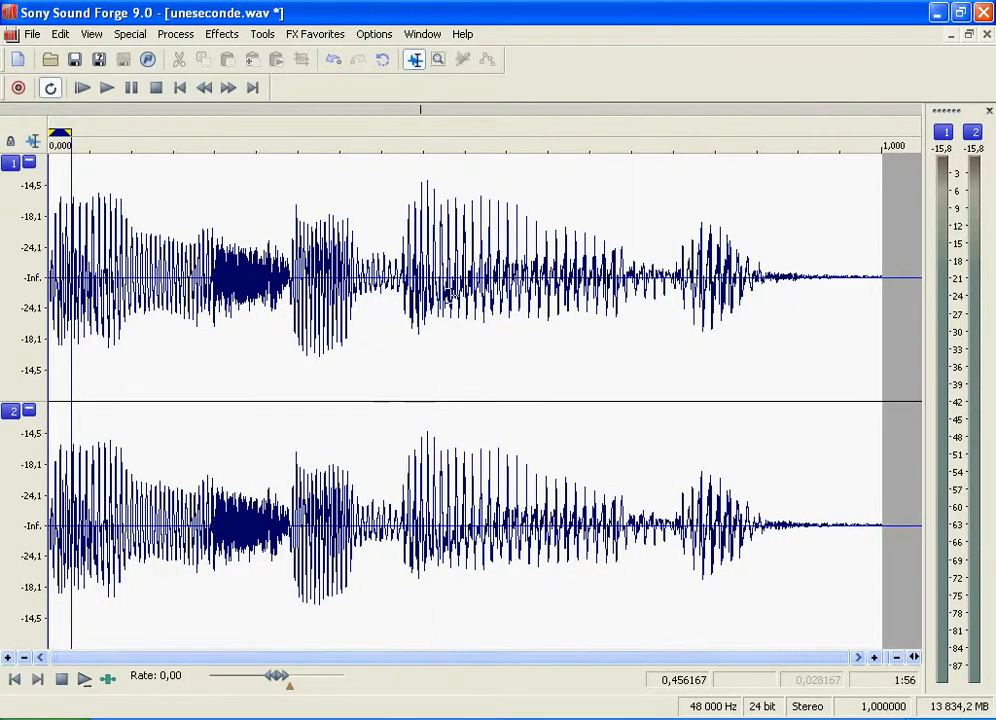
{"action": "scroll", "coordinate": [451, 295], "scroll_direction": "up", "scroll_amount": 6}
{"action": "scroll", "coordinate": [451, 295], "scroll_direction": "up", "scroll_amount": 4}
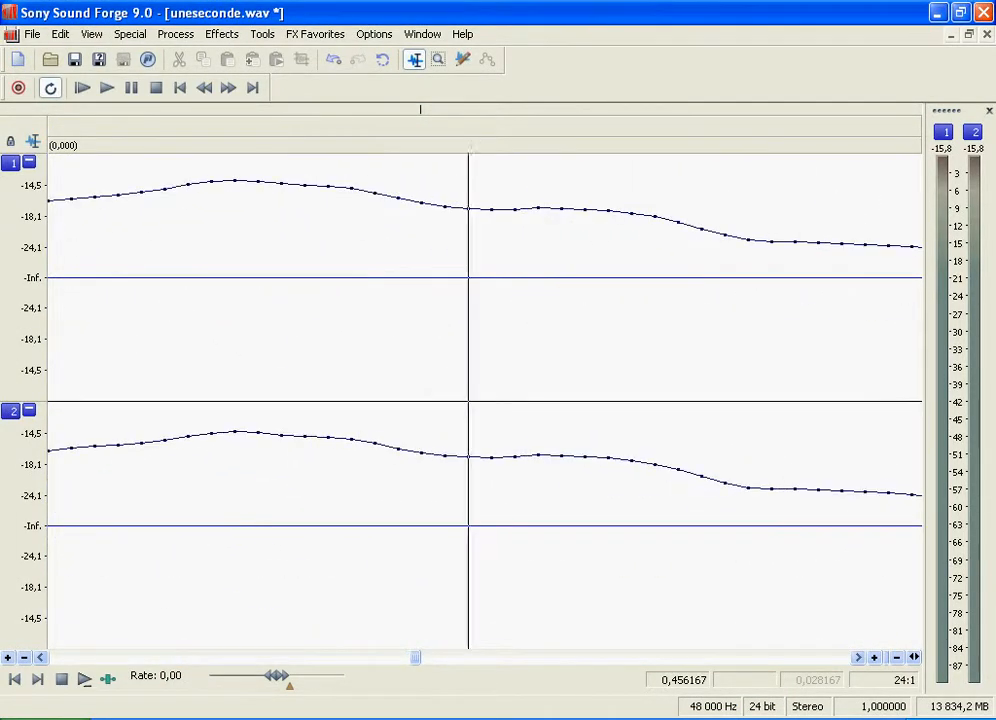
{"action": "left_click", "coordinate": [494, 272]}
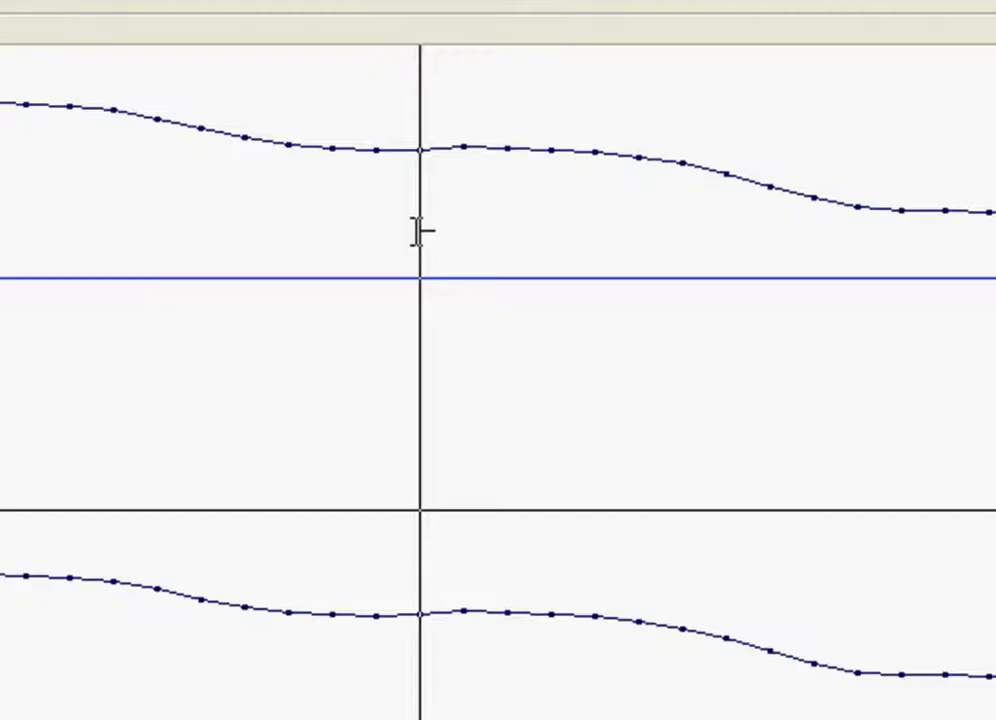
{"action": "left_click", "coordinate": [462, 180]}
{"action": "left_click", "coordinate": [508, 219]}
{"action": "left_click", "coordinate": [551, 221]}
{"action": "left_click", "coordinate": [595, 231]}
{"action": "left_click", "coordinate": [668, 249]}
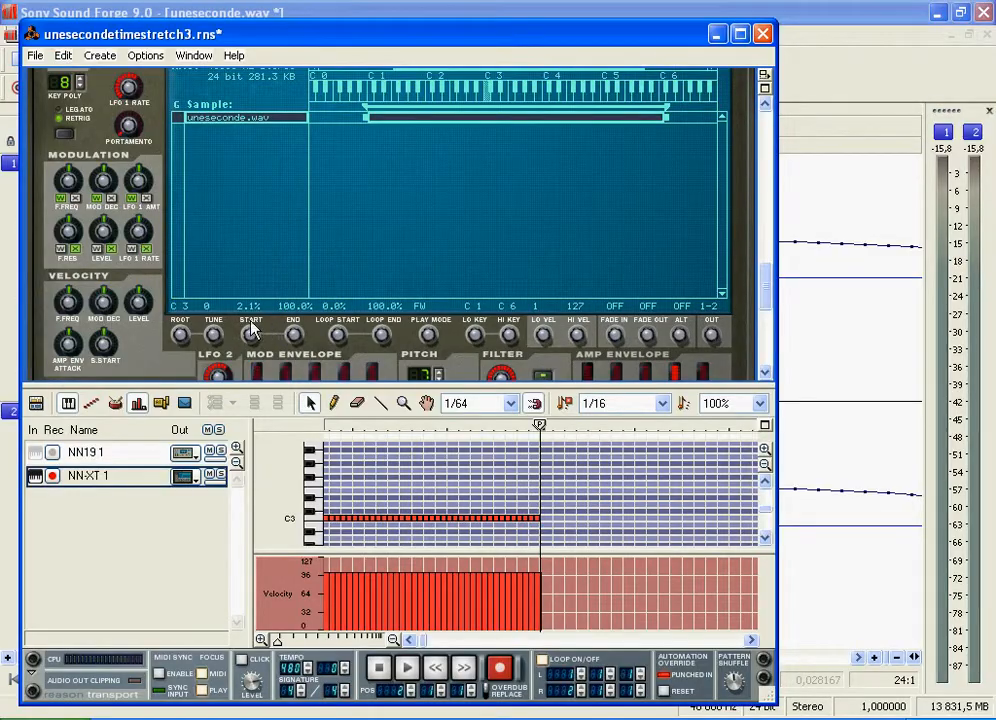
- Switch back to Reason and try the NN-XT zone's Sample Start at 192 frames, ending at 47999 frames
{"action": "left_click_drag", "start_coordinate": [251, 329], "coordinate": [251, 336]}
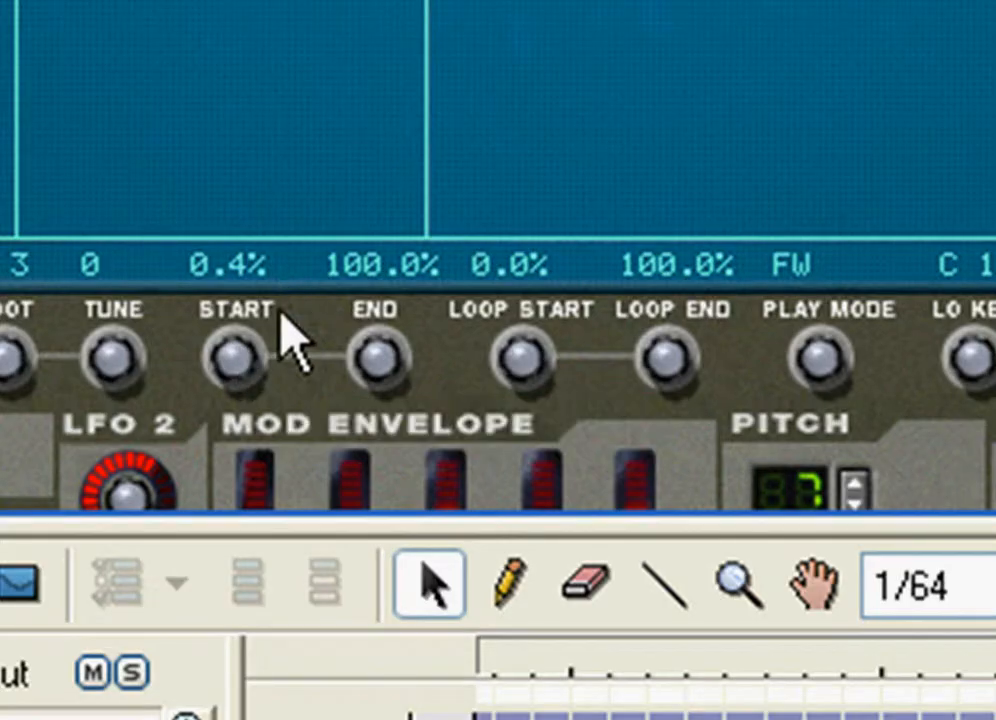
{"action": "mouse_move", "coordinate": [240, 360]}
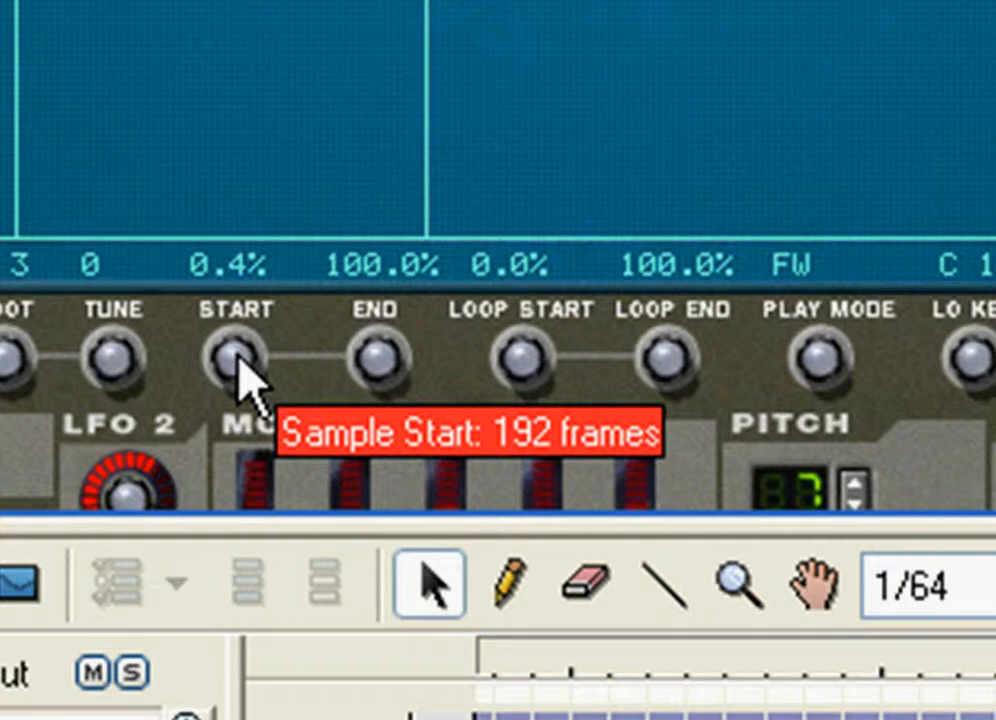
{"action": "mouse_move", "coordinate": [238, 358]}
{"action": "left_mouse_down"}
{"action": "mouse_move", "coordinate": [245, 311]}
{"action": "mouse_move", "coordinate": [216, 122]}
{"action": "mouse_move", "coordinate": [222, 33]}
{"action": "mouse_move", "coordinate": [233, 378]}
{"action": "mouse_move", "coordinate": [256, 182]}
{"action": "mouse_move", "coordinate": [235, 395]}
{"action": "mouse_move", "coordinate": [256, 285]}
{"action": "mouse_move", "coordinate": [245, 200]}
{"action": "mouse_move", "coordinate": [238, 422]}
{"action": "mouse_move", "coordinate": [178, 285]}
{"action": "mouse_move", "coordinate": [241, 240]}
{"action": "mouse_move", "coordinate": [245, 149]}
{"action": "mouse_move", "coordinate": [238, 300]}
{"action": "mouse_move", "coordinate": [233, 238]}
{"action": "mouse_move", "coordinate": [265, 345]}
{"action": "mouse_move", "coordinate": [247, 333]}
{"action": "mouse_move", "coordinate": [246, 368]}
{"action": "left_mouse_up"}
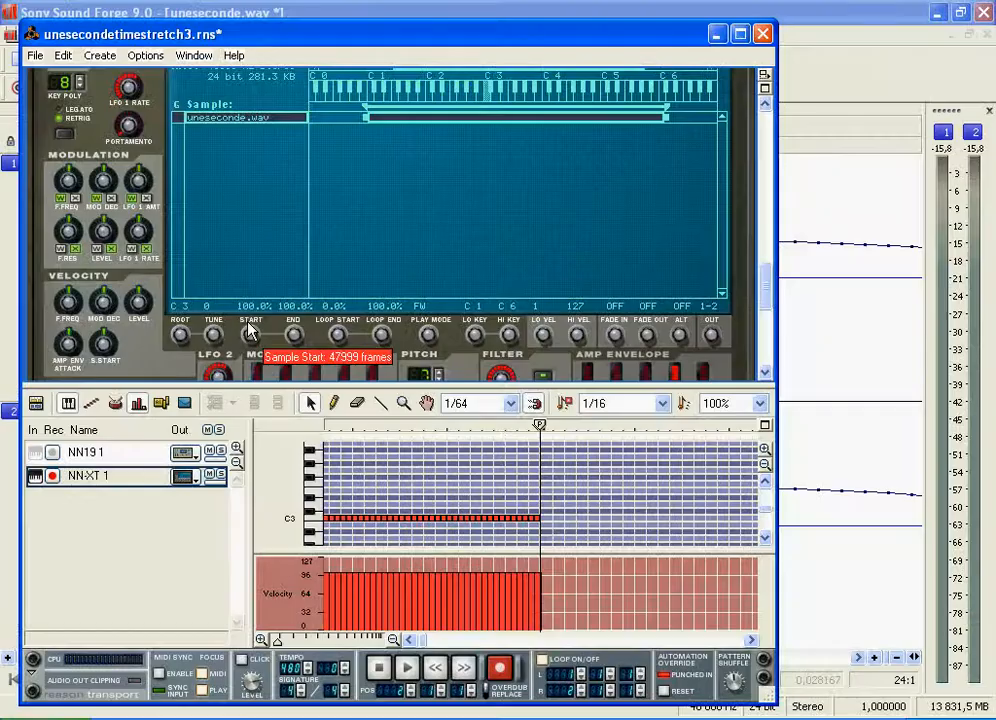
- Switch to Sound Forge, place the cursor at the end of uneseconde.wav and view it at 24:1 zoom
{"action": "left_click", "coordinate": [819, 299]}
{"action": "scroll", "coordinate": [598, 514], "scroll_direction": "down", "scroll_amount": 8}
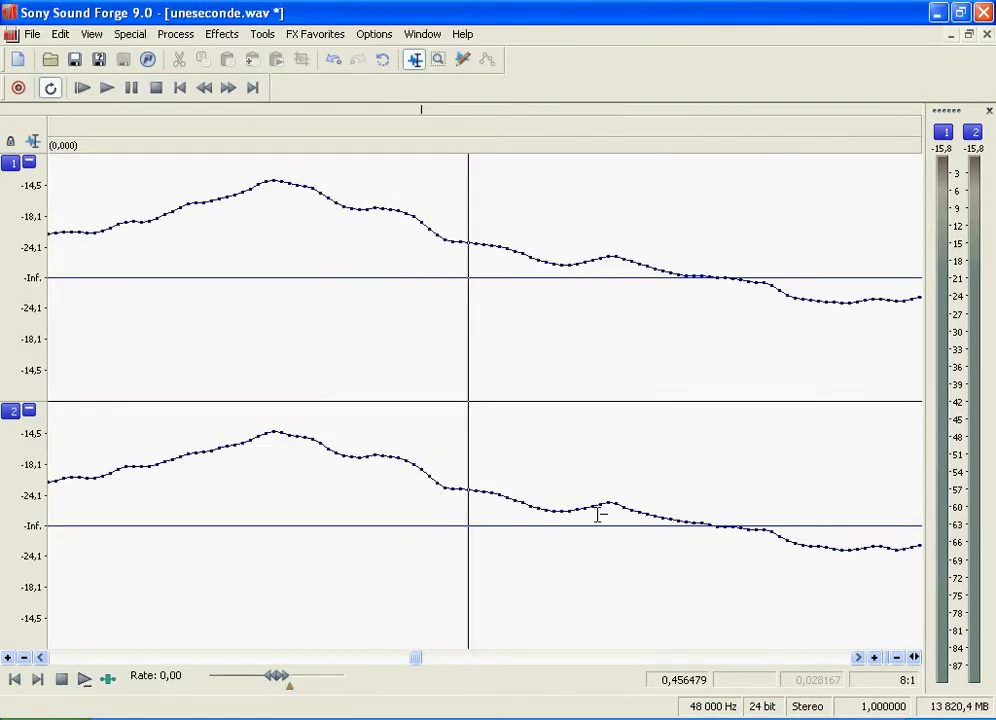
{"action": "scroll", "coordinate": [598, 514], "scroll_direction": "down", "scroll_amount": 3}
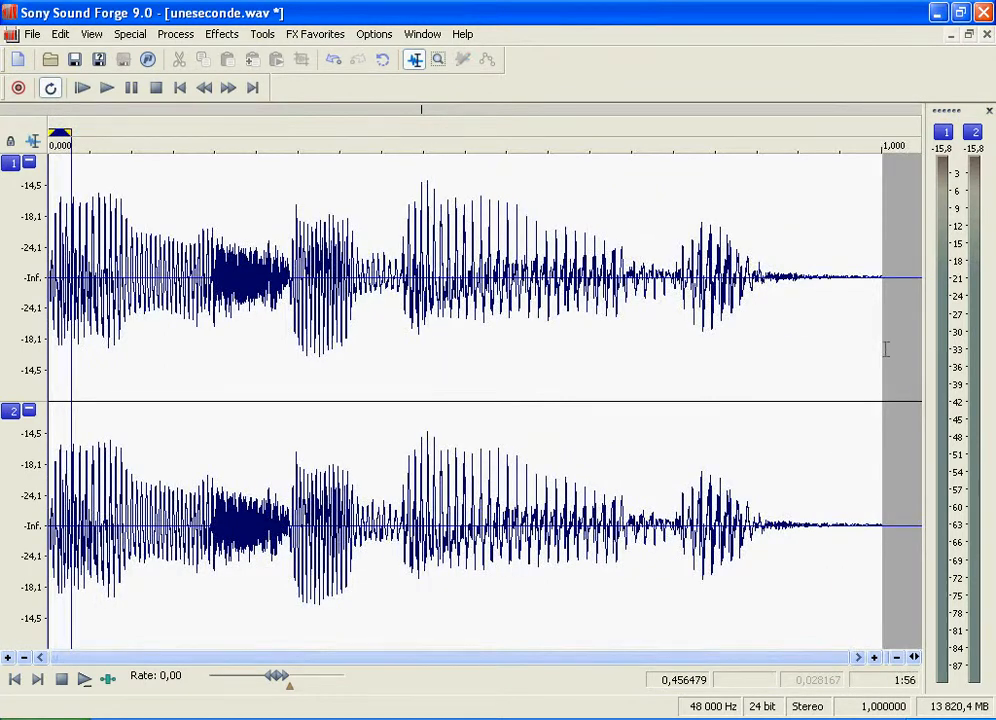
{"action": "left_click", "coordinate": [886, 352]}
{"action": "scroll", "coordinate": [886, 352], "scroll_direction": "up", "scroll_amount": 2}
{"action": "scroll", "coordinate": [890, 355], "scroll_direction": "up", "scroll_amount": 6}
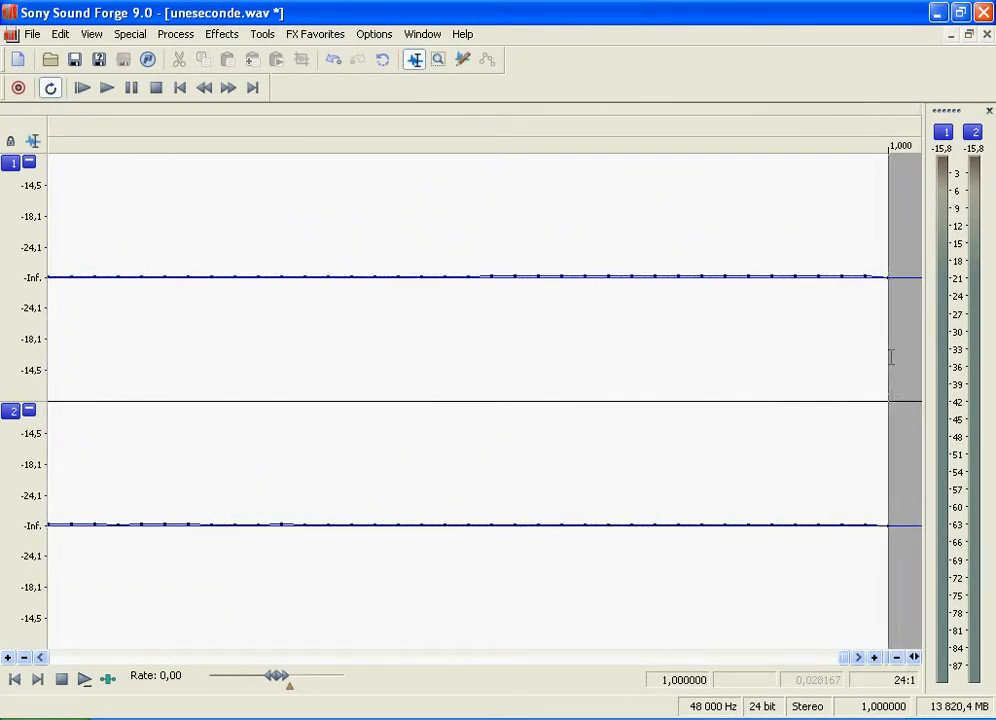
- Set the time ruler to Samples and select the final sample of uneseconde.wav, from 47 999 to 48 000
{"action": "right_click", "coordinate": [692, 147]}
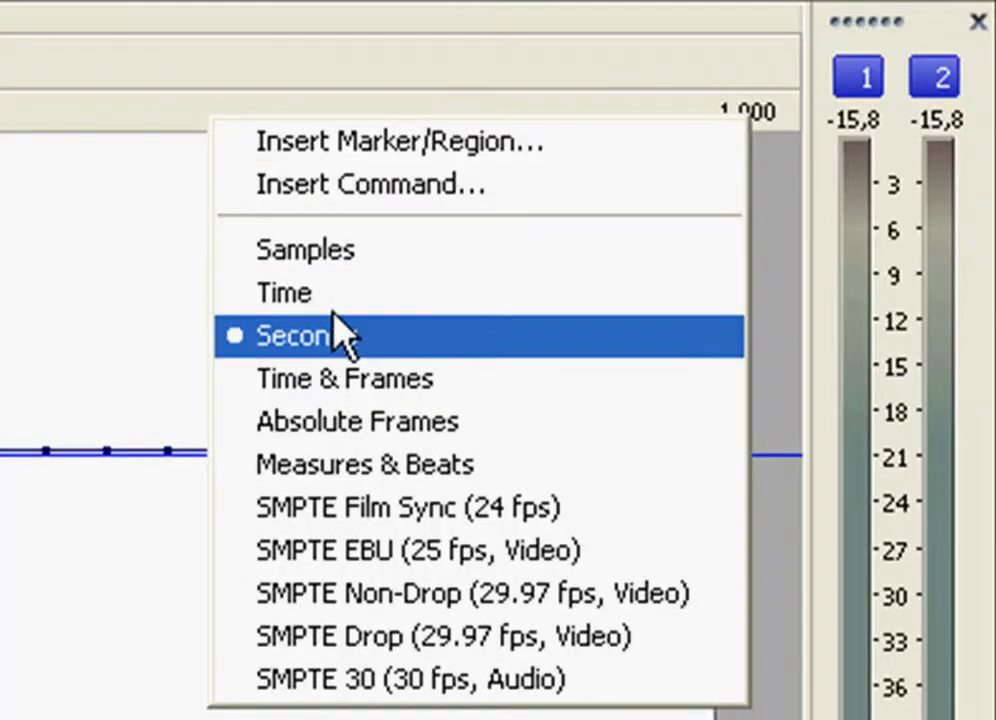
{"action": "left_click", "coordinate": [365, 252]}
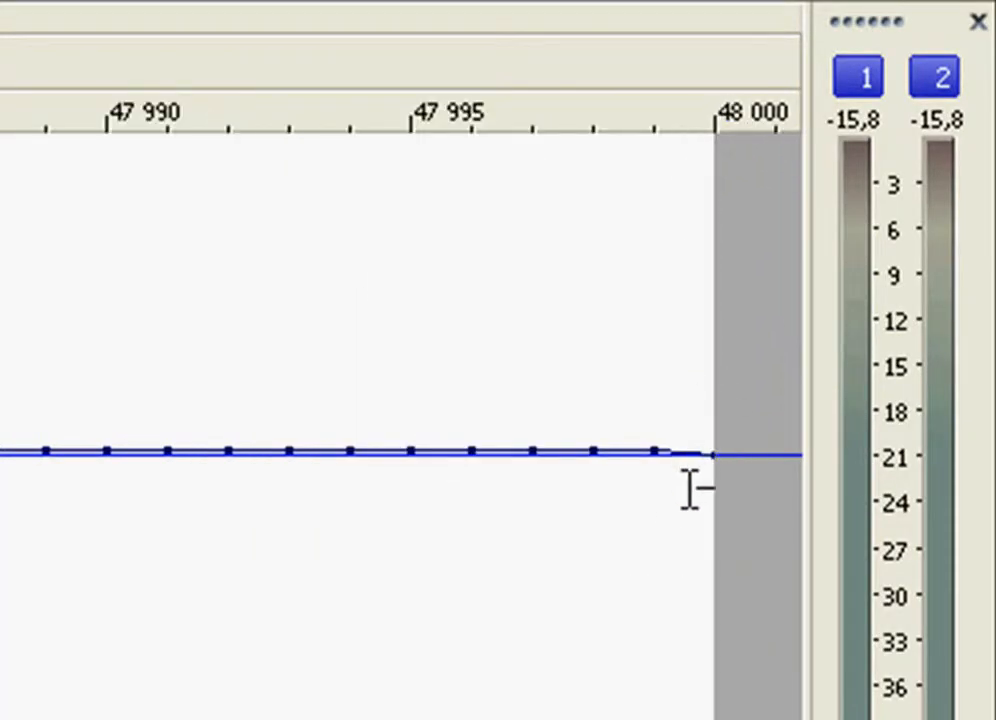
{"action": "left_click_drag", "start_coordinate": [649, 489], "coordinate": [669, 489]}
{"action": "left_click", "coordinate": [650, 575]}
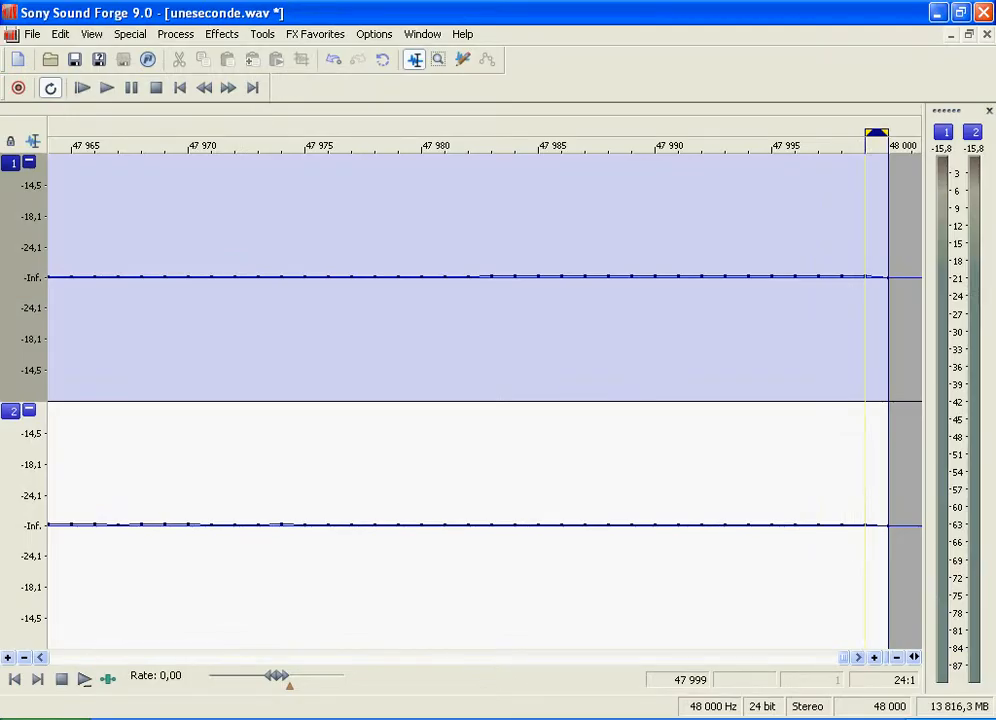
- Switch back to Reason, reset the NN-XT Sample Start to 0%, and sweep it up to 32367 frames while playing from the song start
{"action": "key", "text": "alt+Tab"}
{"action": "left_click", "coordinate": [381, 672]}
{"action": "left_click_drag", "start_coordinate": [250, 340], "coordinate": [364, 683]}
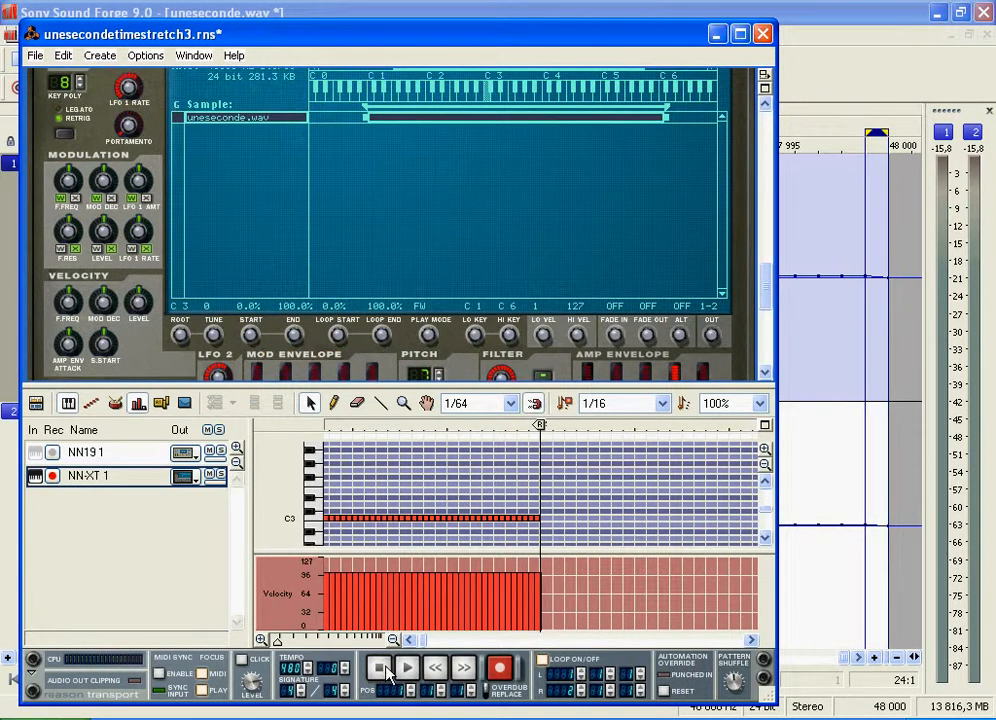
{"action": "left_click", "coordinate": [404, 669]}
{"action": "mouse_move", "coordinate": [255, 333]}
{"action": "left_mouse_down"}
{"action": "mouse_move", "coordinate": [254, 145]}
{"action": "mouse_move", "coordinate": [241, 311]}
{"action": "mouse_move", "coordinate": [254, 186]}
{"action": "mouse_move", "coordinate": [234, 56]}
{"action": "mouse_move", "coordinate": [247, 303]}
{"action": "mouse_move", "coordinate": [248, 213]}
{"action": "left_mouse_up"}
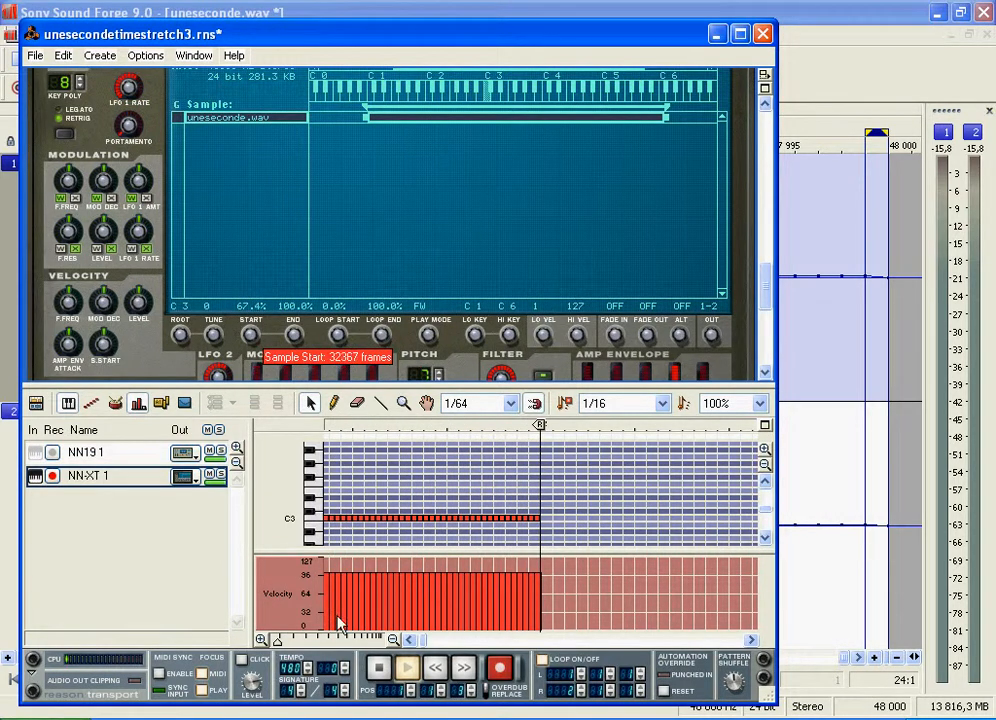
{"action": "double_click", "coordinate": [377, 673]}
- Select the NN19 1 track and view its Sample Start automation and both samplers in the rack
{"action": "left_click", "coordinate": [93, 453]}
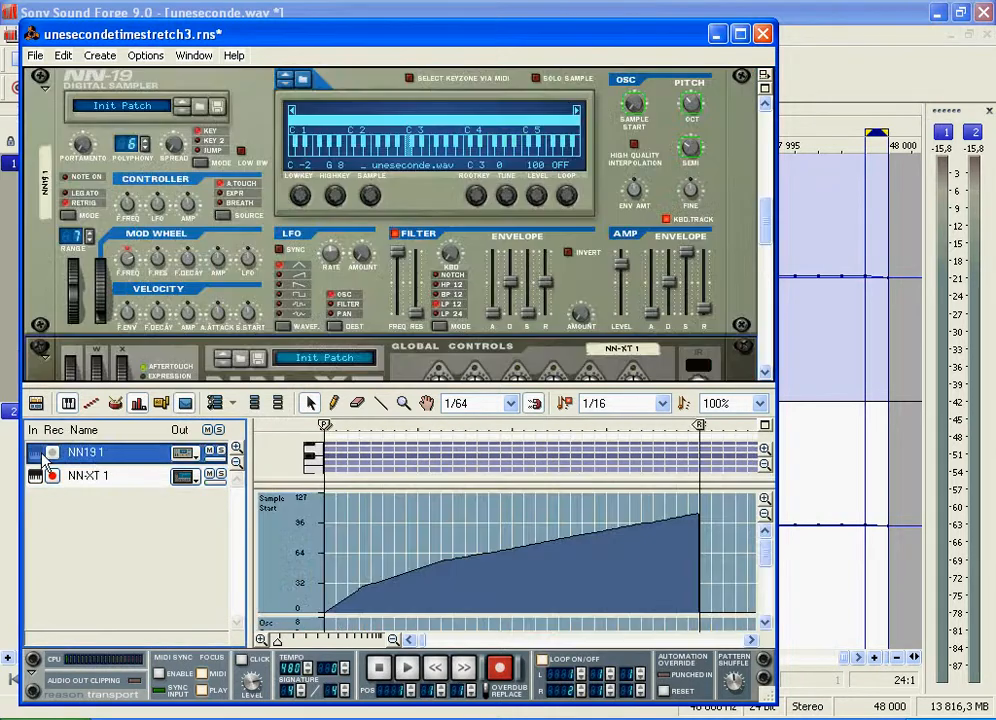
{"action": "mouse_move", "coordinate": [767, 227]}
{"action": "left_mouse_down"}
{"action": "mouse_move", "coordinate": [768, 197]}
{"action": "mouse_move", "coordinate": [764, 225]}
{"action": "left_mouse_up"}
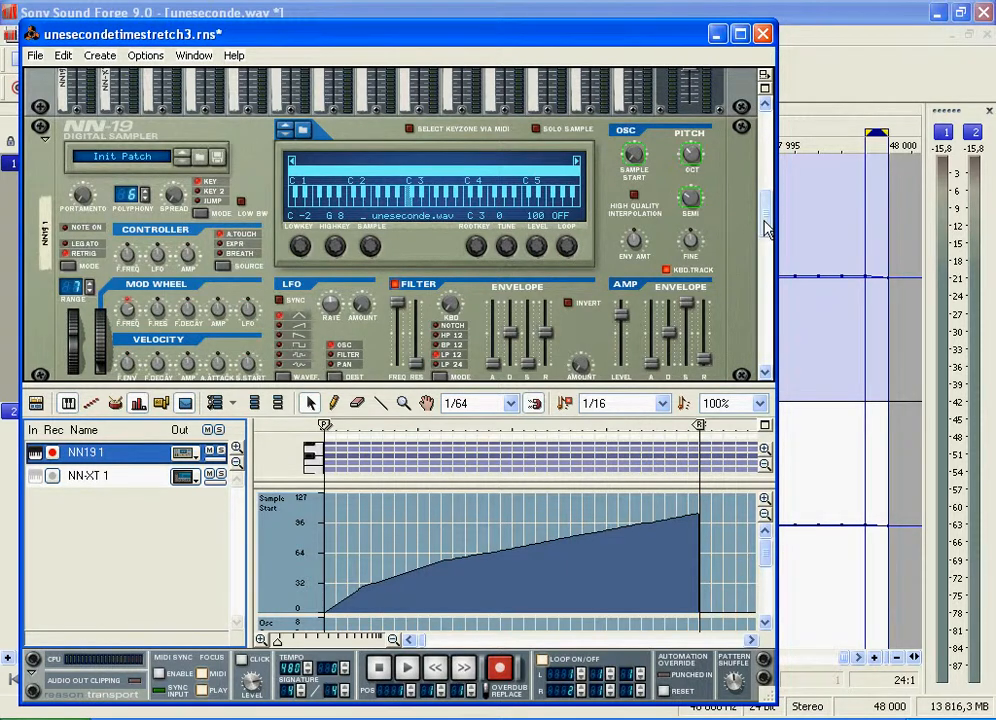
{"action": "left_click_drag", "start_coordinate": [766, 228], "coordinate": [757, 276]}
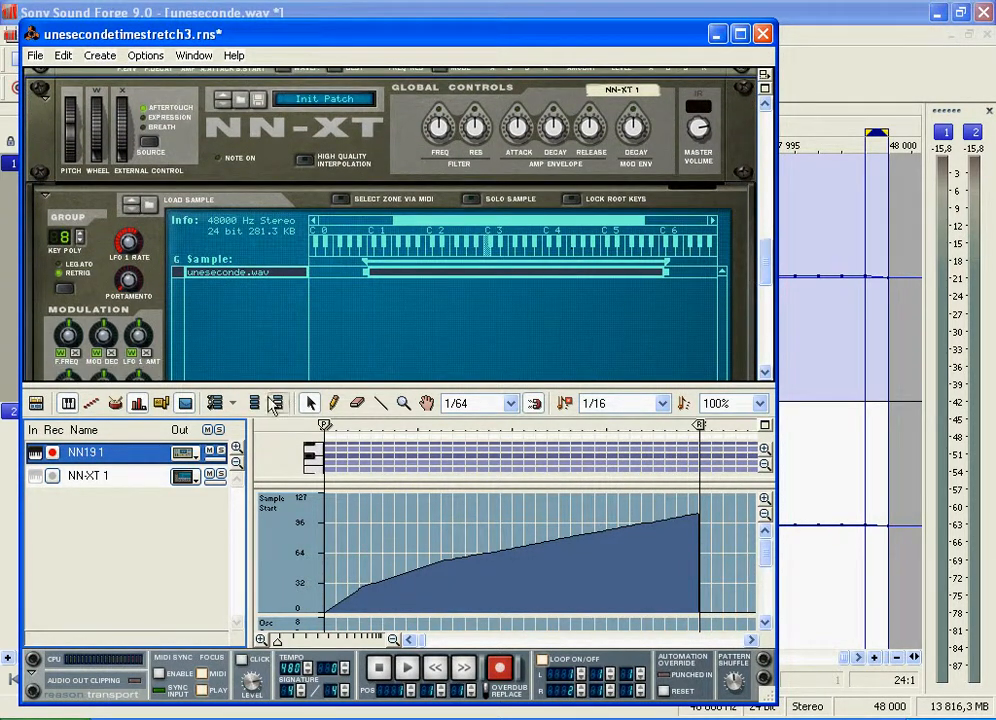
- Open unesecondetimestretch4.rns and play it with the Subtractor and Redrum mixer channels muted
{"action": "left_click", "coordinate": [35, 55]}
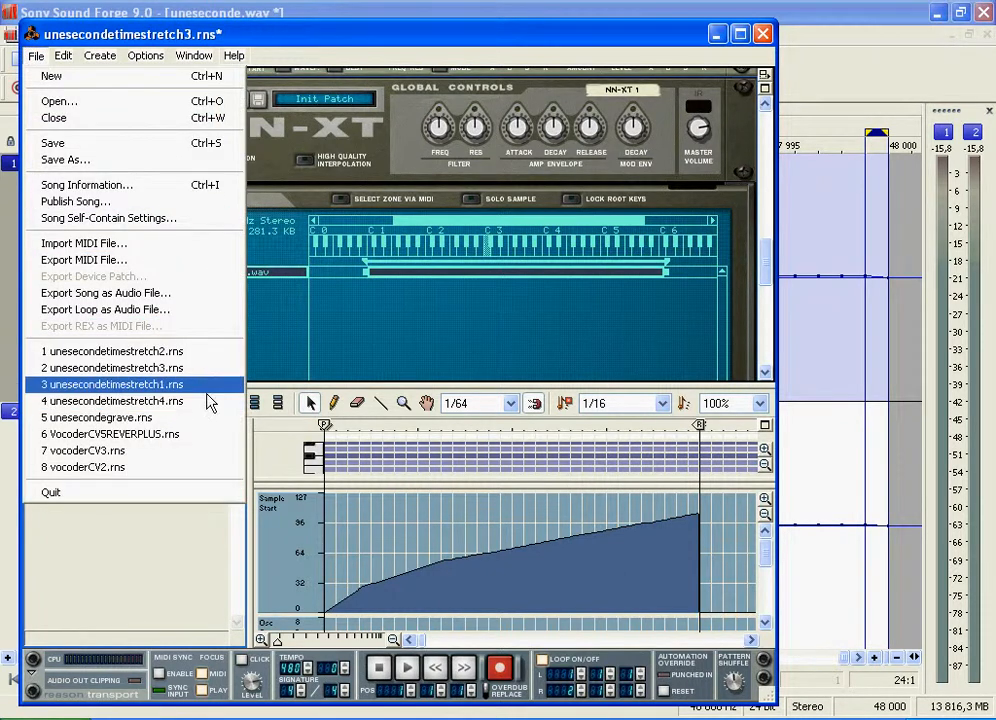
{"action": "left_click", "coordinate": [130, 401]}
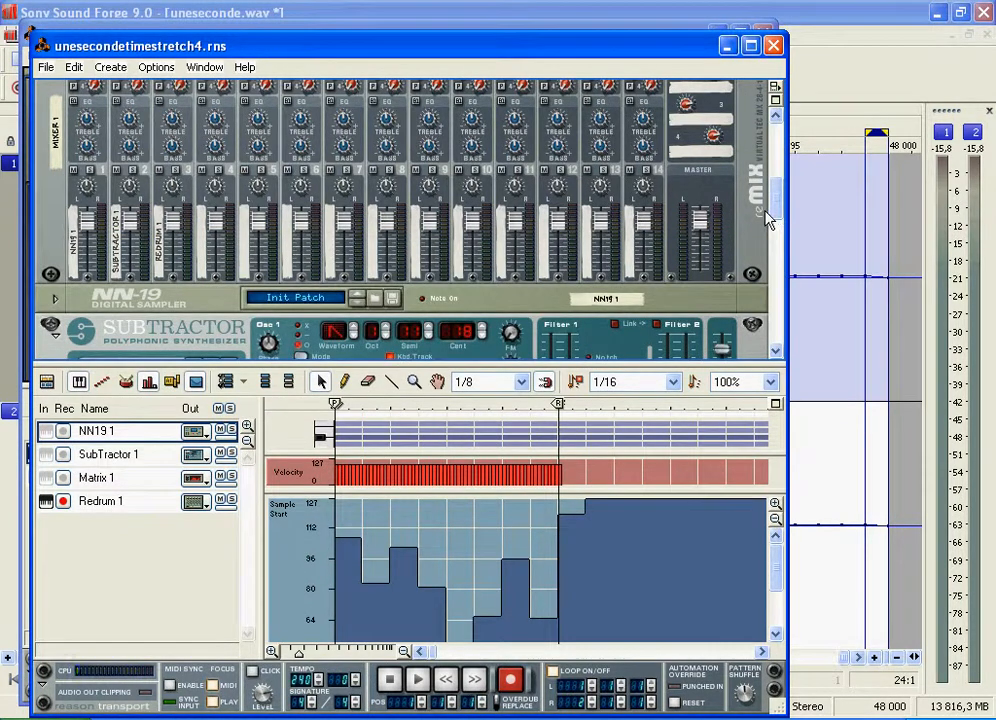
{"action": "scroll", "coordinate": [777, 222], "scroll_direction": "down", "scroll_amount": 1}
{"action": "left_click", "coordinate": [116, 143]}
{"action": "left_click", "coordinate": [417, 681]}
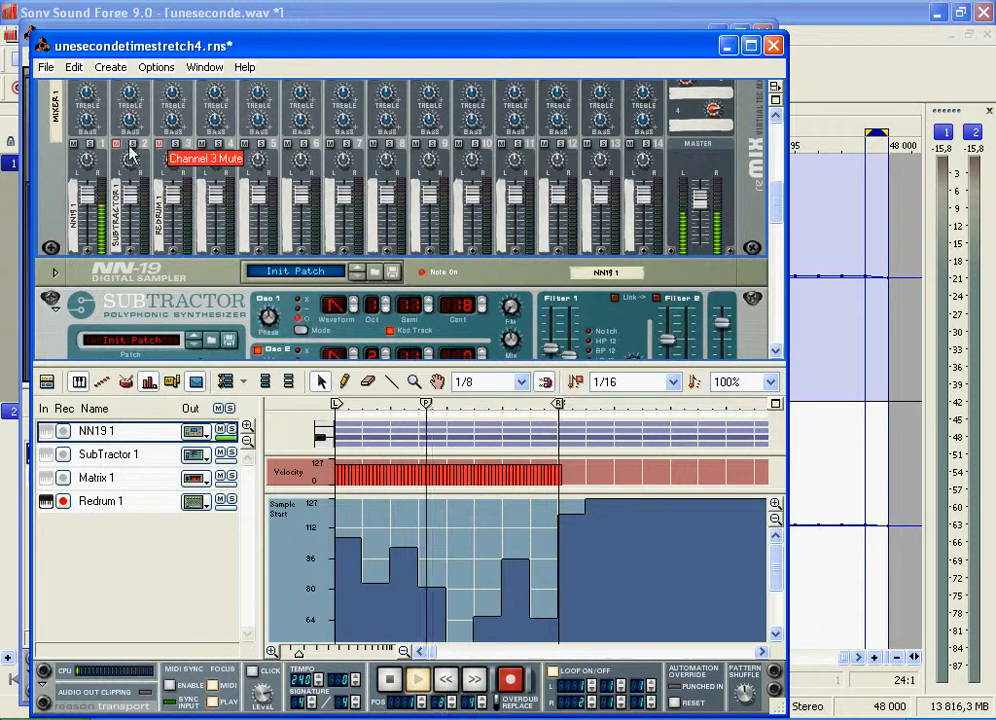
{"action": "left_click", "coordinate": [389, 684]}
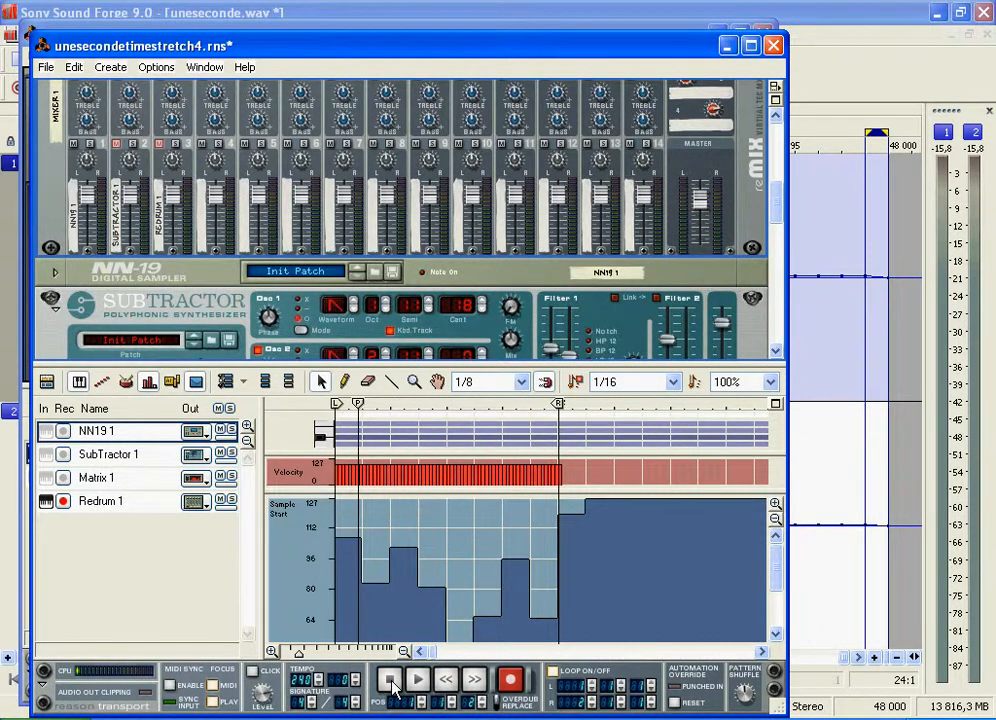